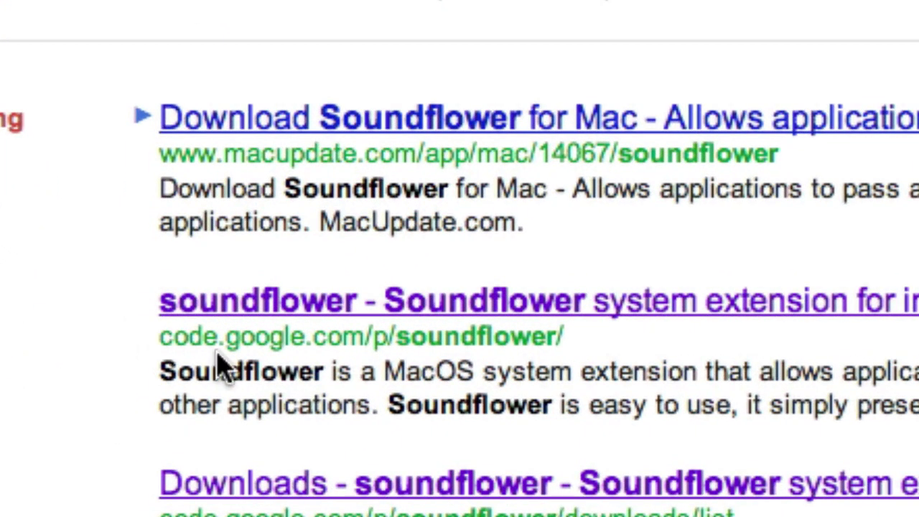
- Download Soundflower-1.5.2.dmg from the soundflower project's downloads on Google Code
left_click(305, 316)
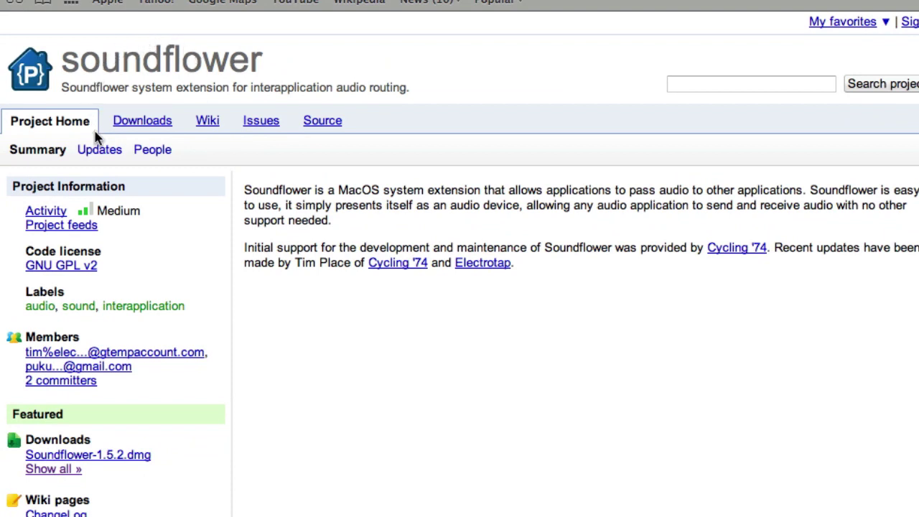
left_click(144, 122)
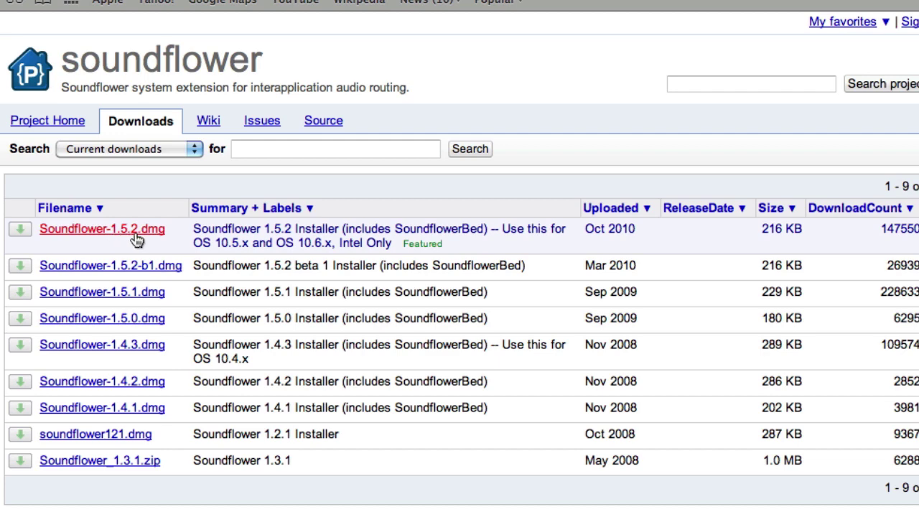
left_click(95, 232)
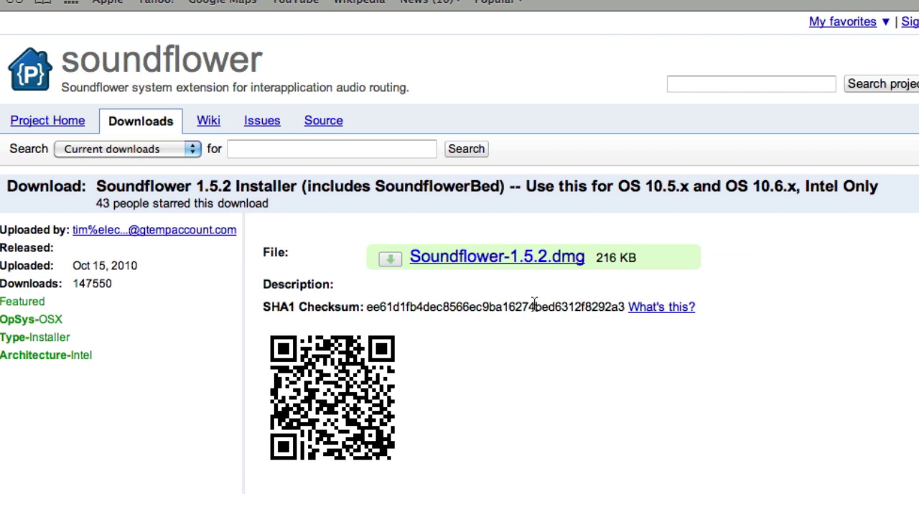
left_click(484, 260)
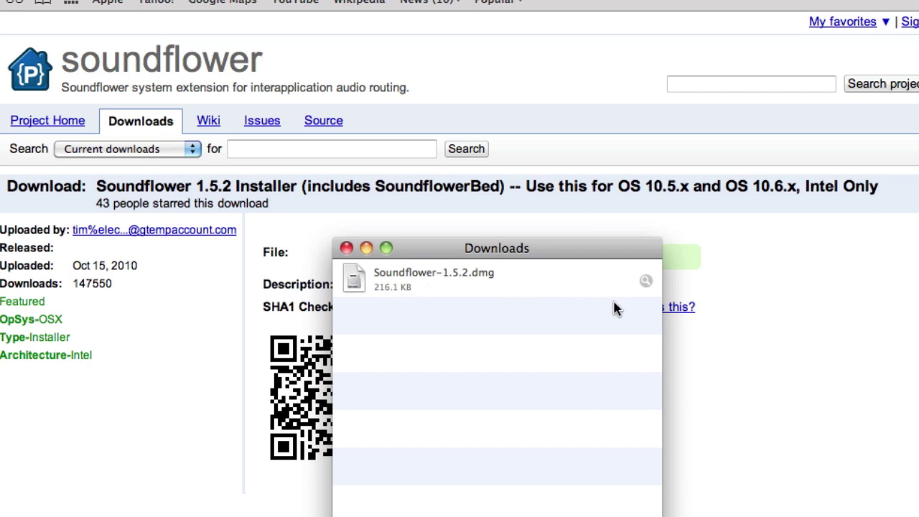
- Reveal the downloaded Soundflower-1.5.2.dmg in Finder, mount it and launch the Soundflower.pkg installer
left_click(646, 282)
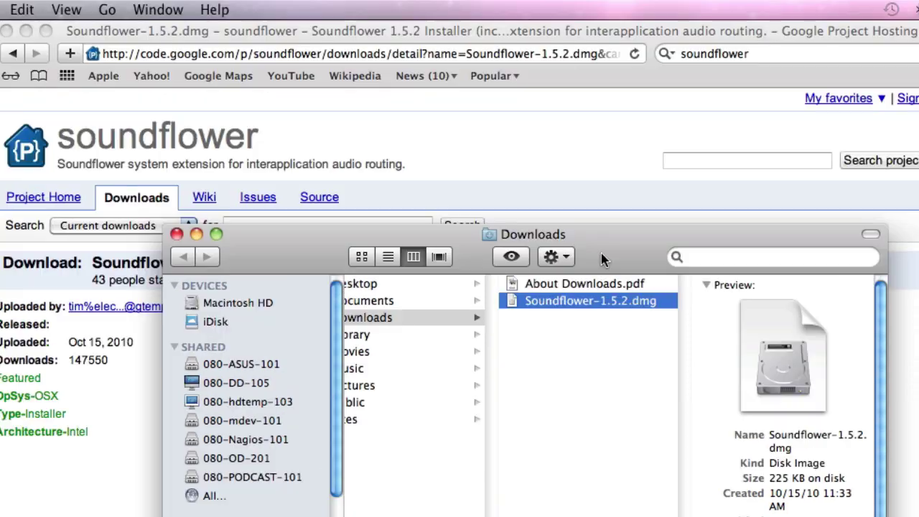
left_click_drag(596, 180, 619, 0)
left_click_drag(616, 72, 597, 56)
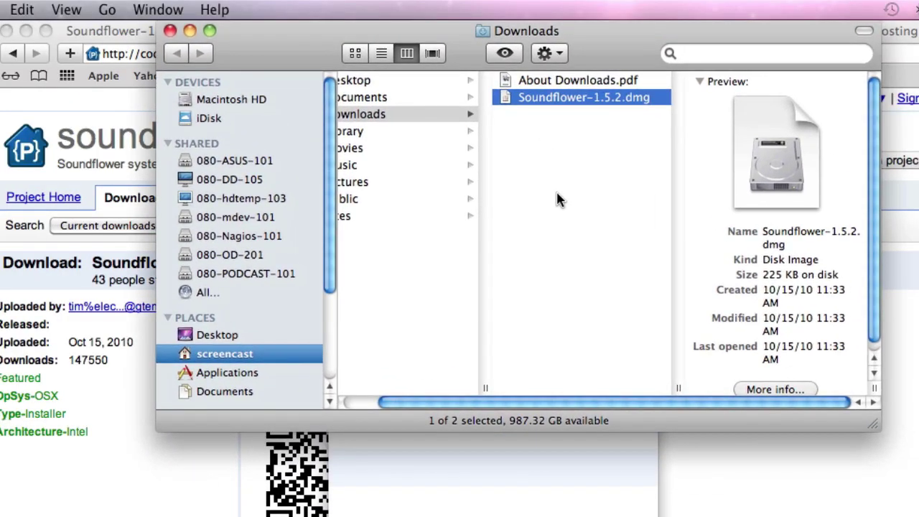
double_click(557, 105)
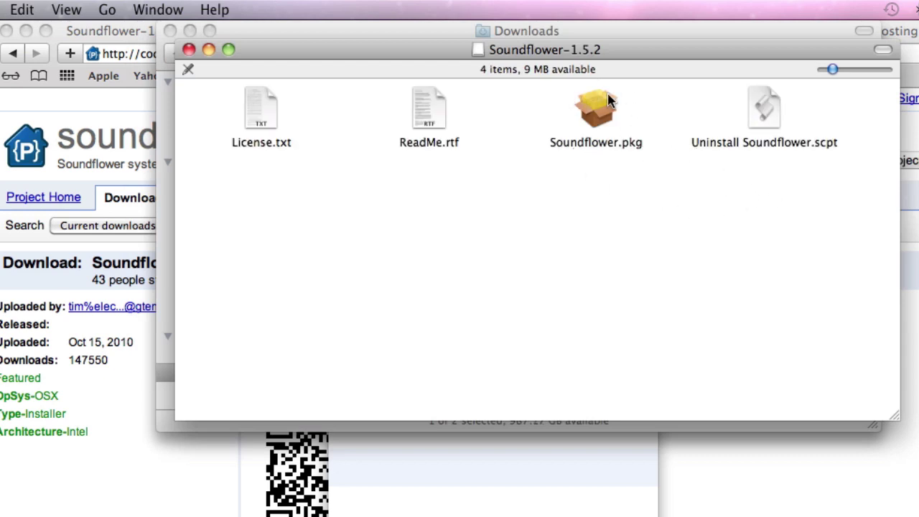
double_click(603, 115)
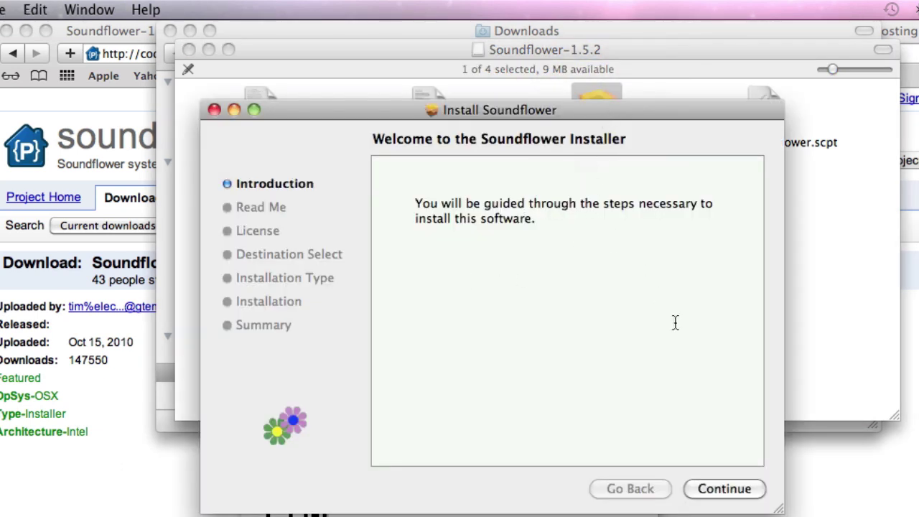
- Proceed through the installer's introduction and read-me, and agree to the software license
left_click(725, 490)
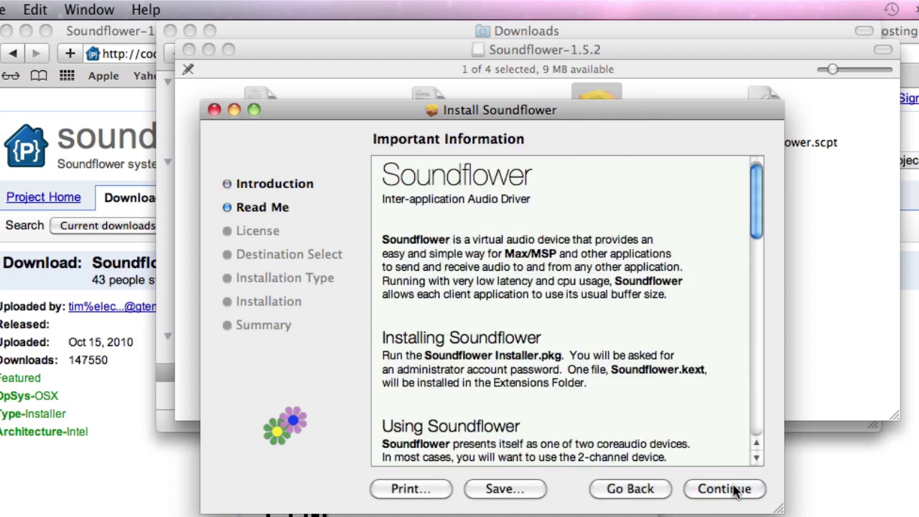
left_click(726, 489)
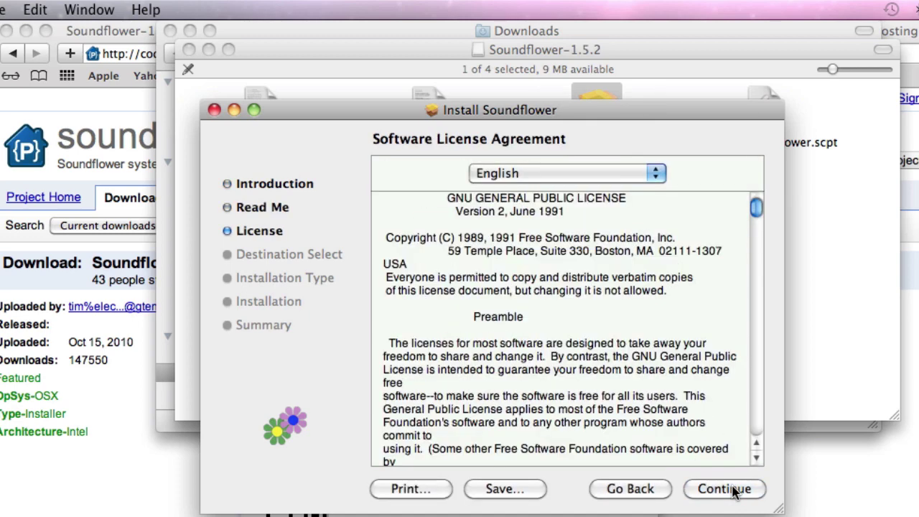
left_click(734, 490)
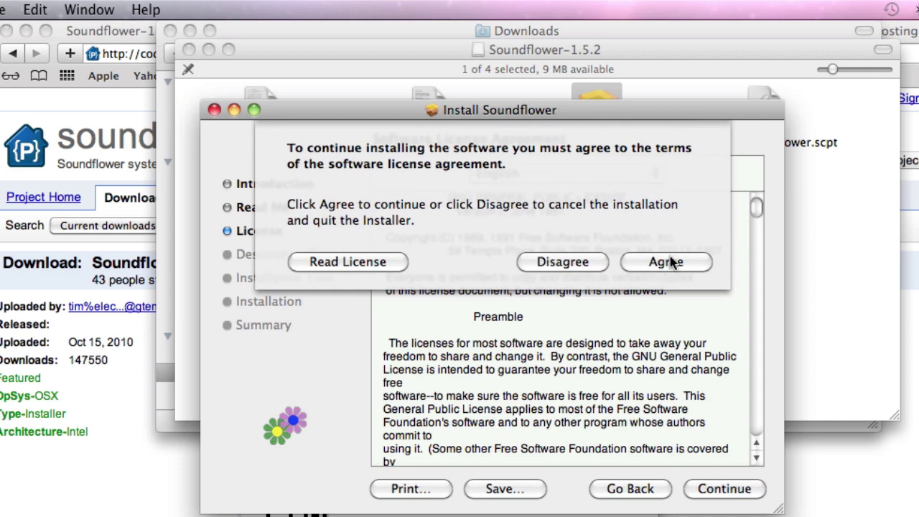
left_click(669, 263)
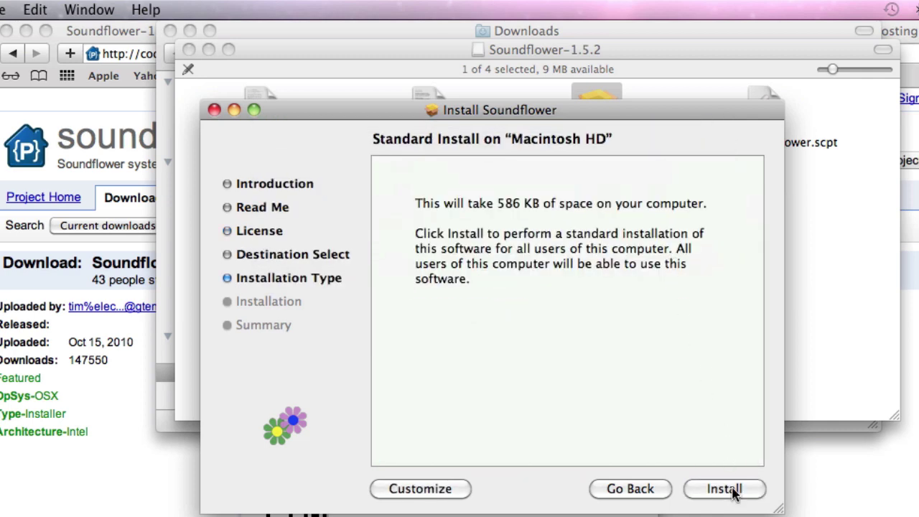
- Run the standard install on Macintosh HD, authorizing it with the administrator's name and password, and close the finished installer
left_click(732, 492)
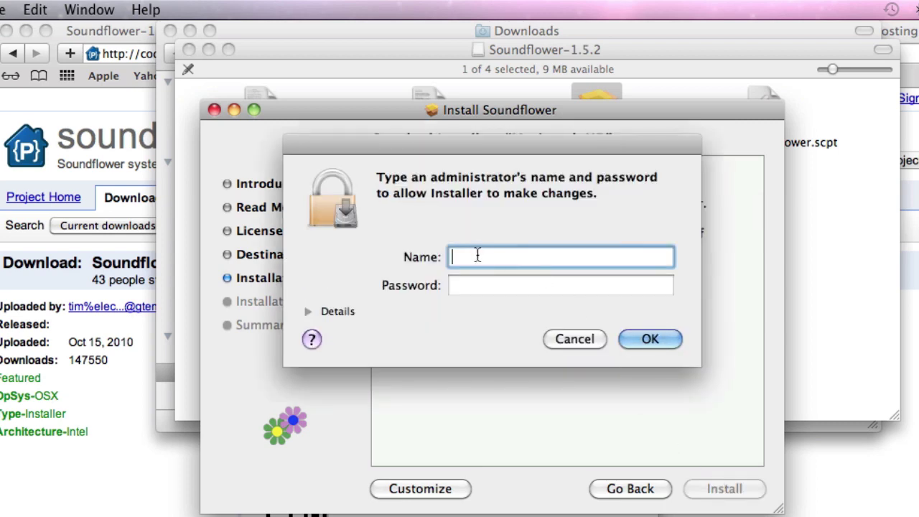
type("robert")
key("Tab")
type("•••••••")
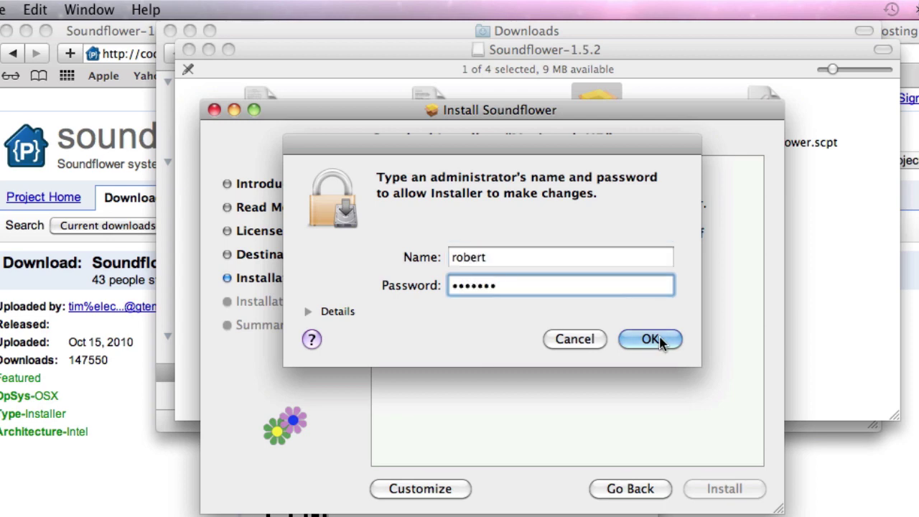
left_click(659, 340)
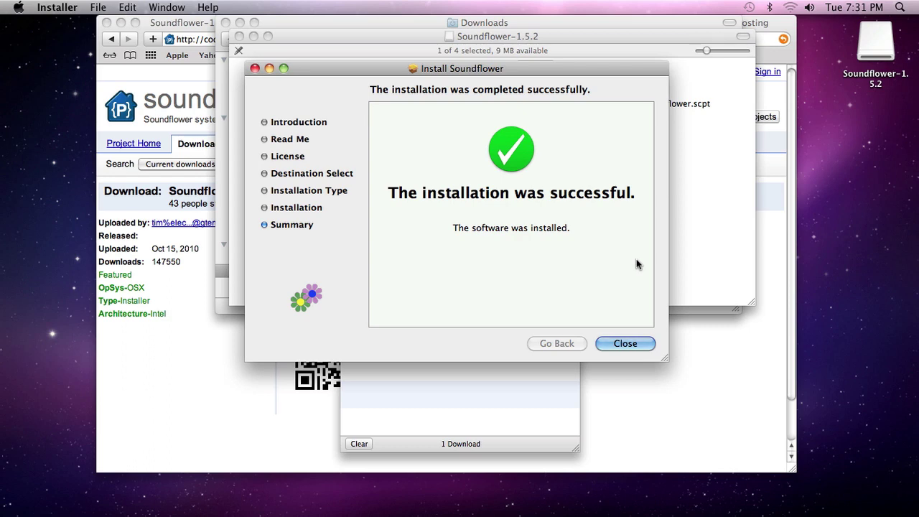
left_click(623, 342)
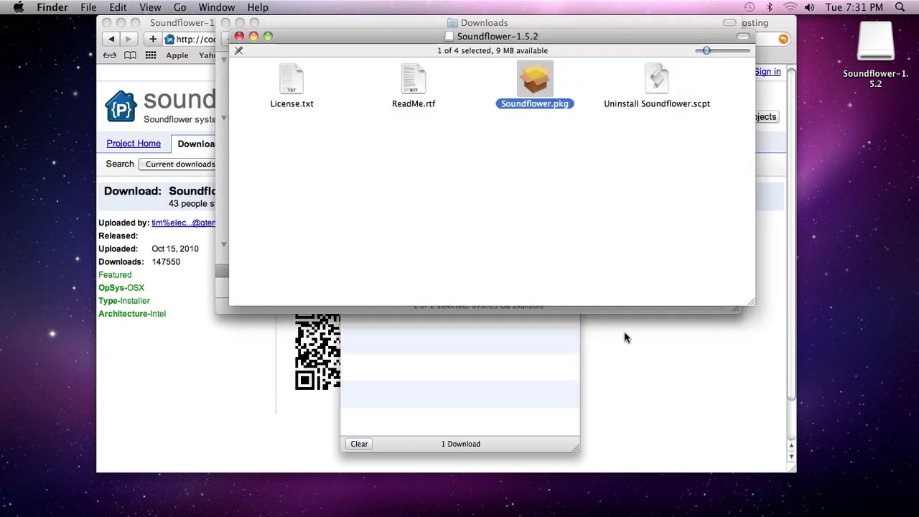
- Close all the open Finder and browser windows and restart the Mac
left_click(239, 36)
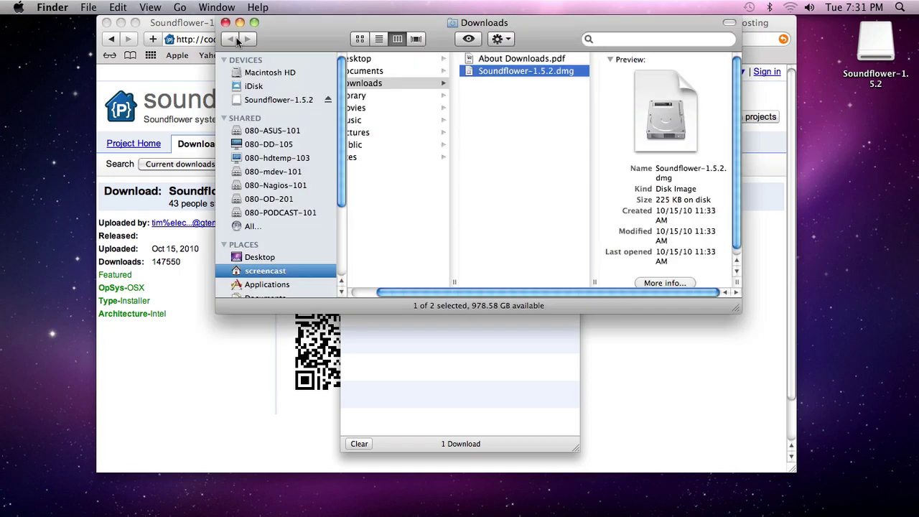
left_click(226, 22)
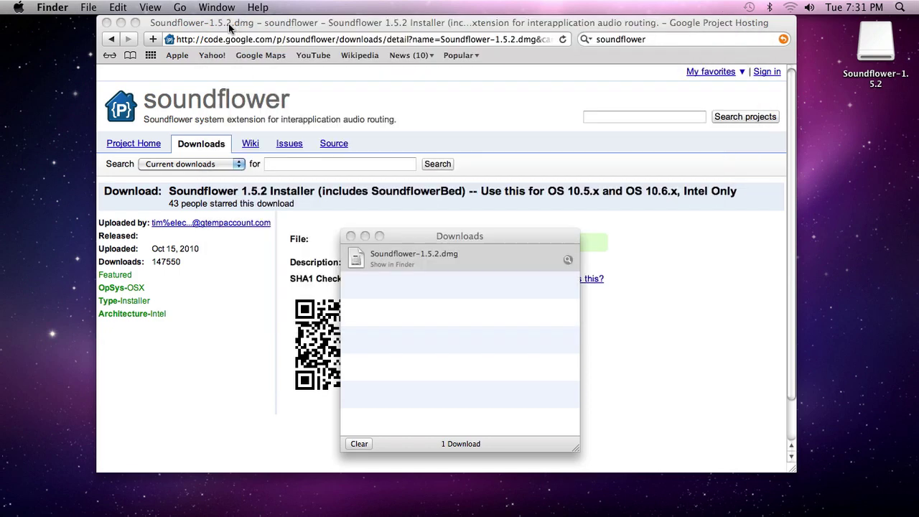
left_click(107, 23)
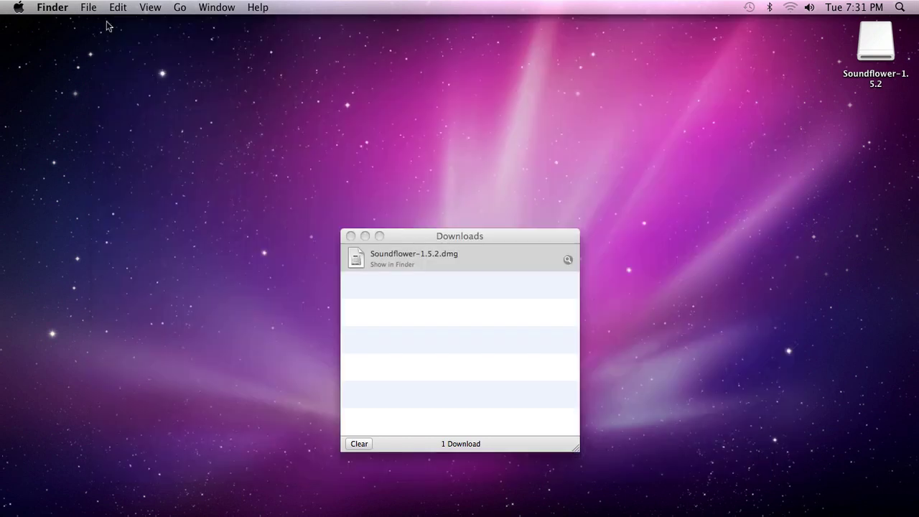
left_click(350, 236)
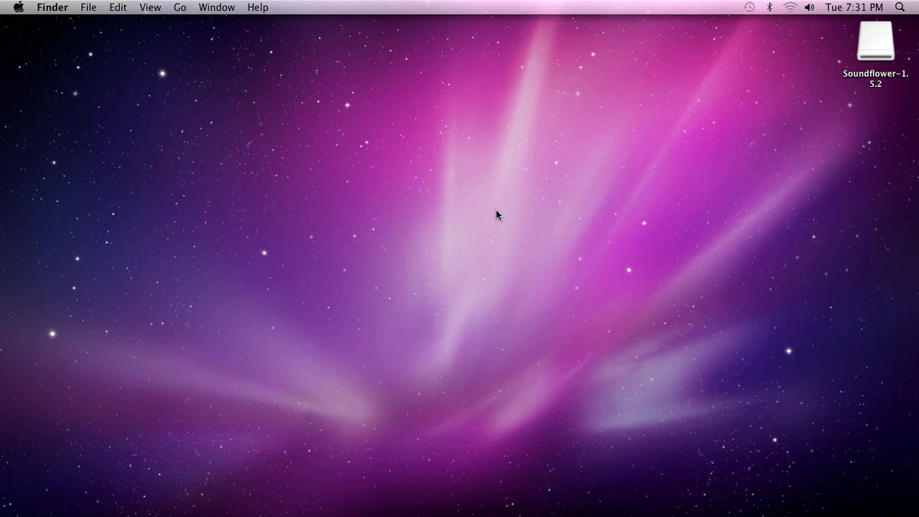
left_click(19, 8)
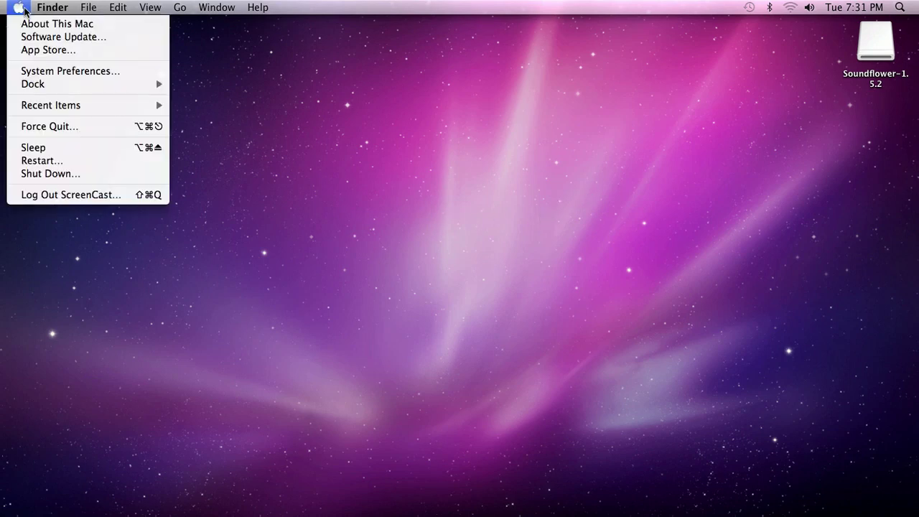
left_click(59, 163)
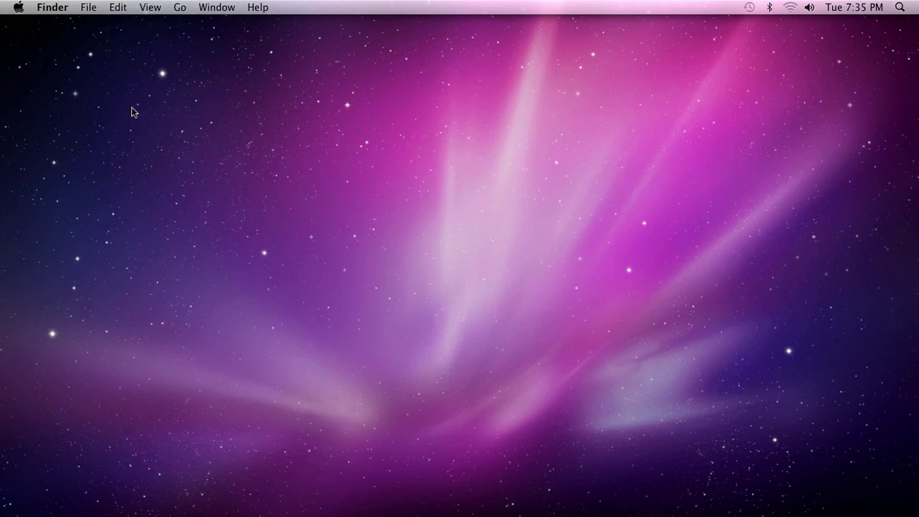
- Open the Sound settings in System Preferences and set the sound output device to Soundflower (2ch)
left_click(19, 9)
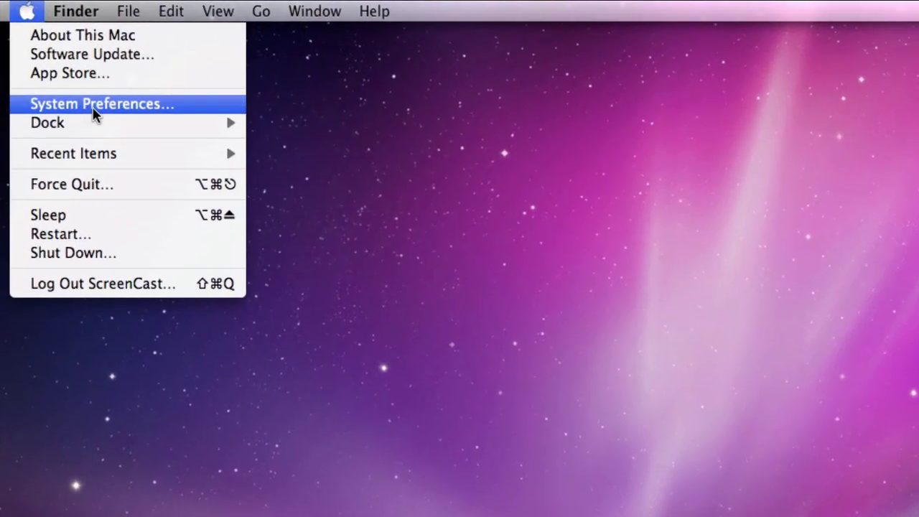
left_click(94, 115)
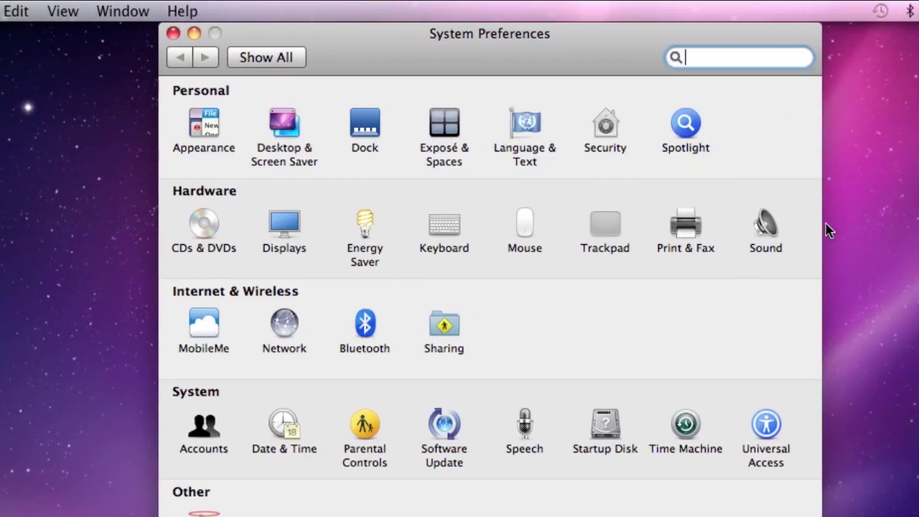
left_click(775, 230)
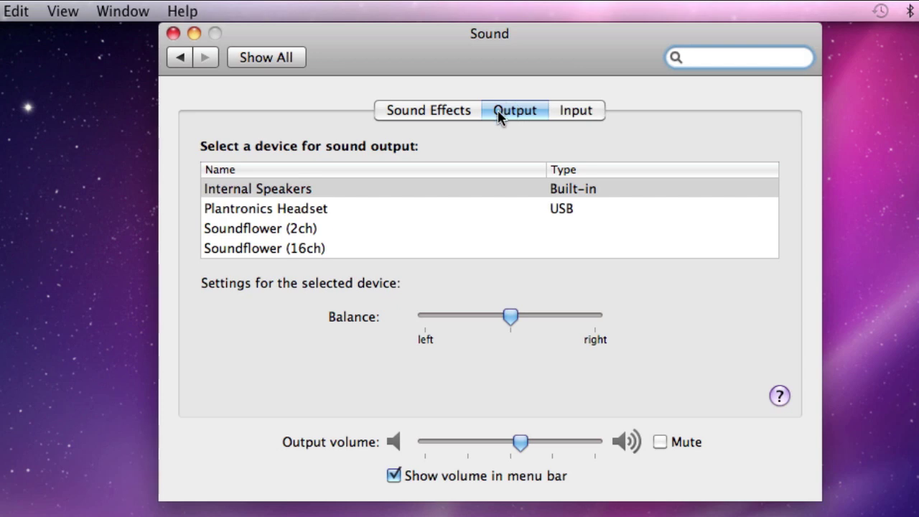
left_click(575, 115)
left_click(519, 115)
left_click(258, 233)
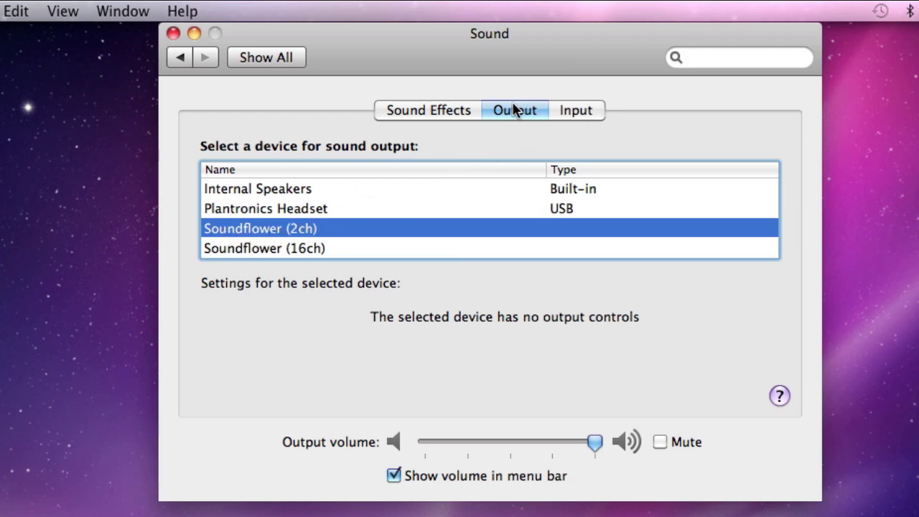
- Set the sound input device to Soundflower (2ch)
left_click(583, 112)
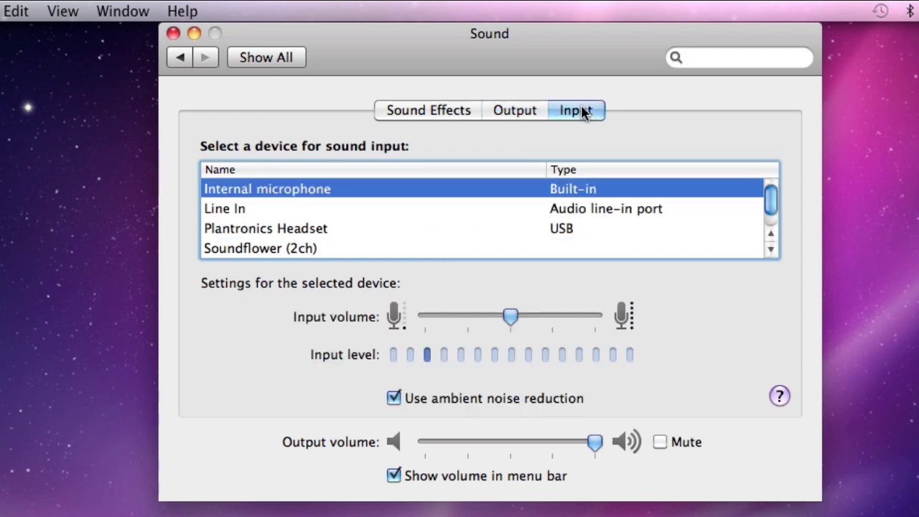
left_click(272, 253)
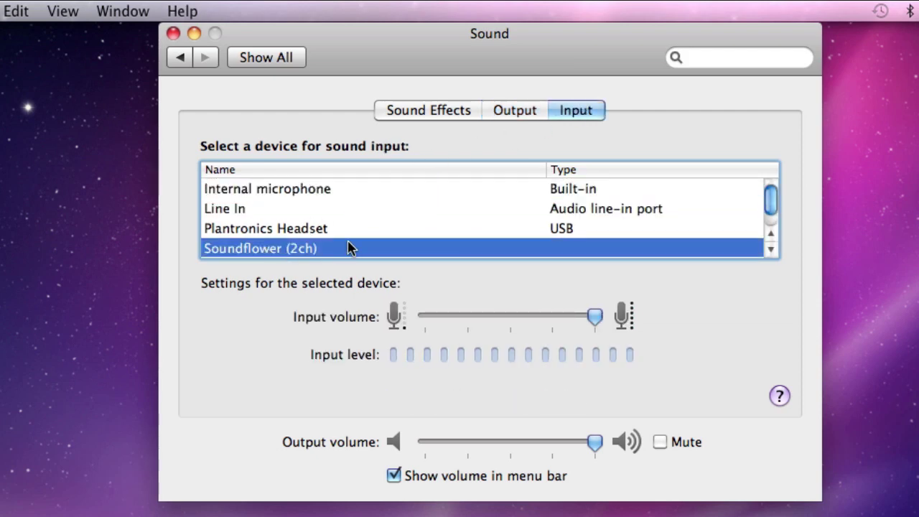
scroll(348, 247, "down", 1)
scroll(340, 247, "up", 1)
scroll(341, 248, "down", 1)
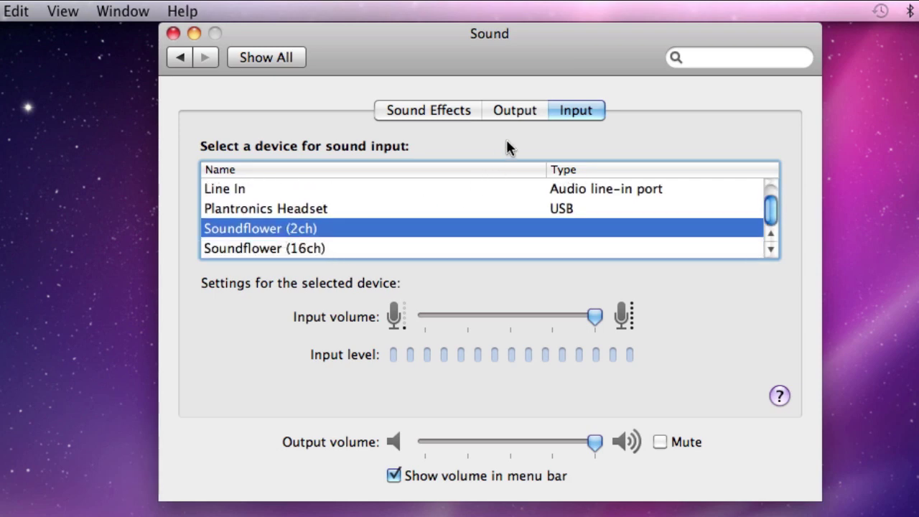
- Check the selected sound output and input devices, and quit System Preferences
left_click(514, 113)
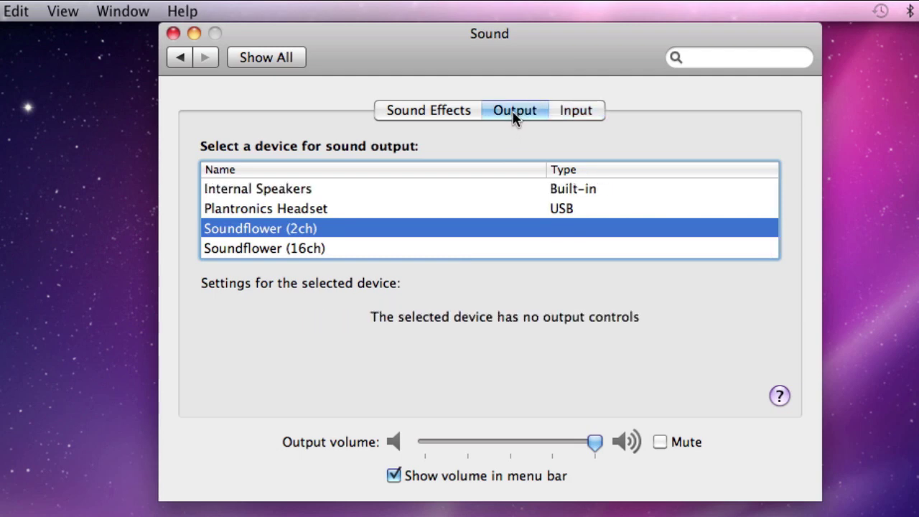
left_click(573, 114)
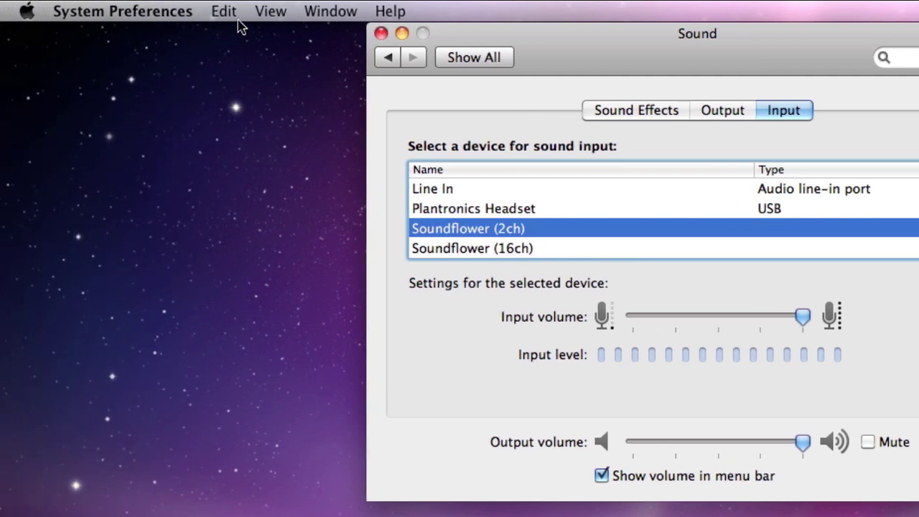
left_click(11, 10)
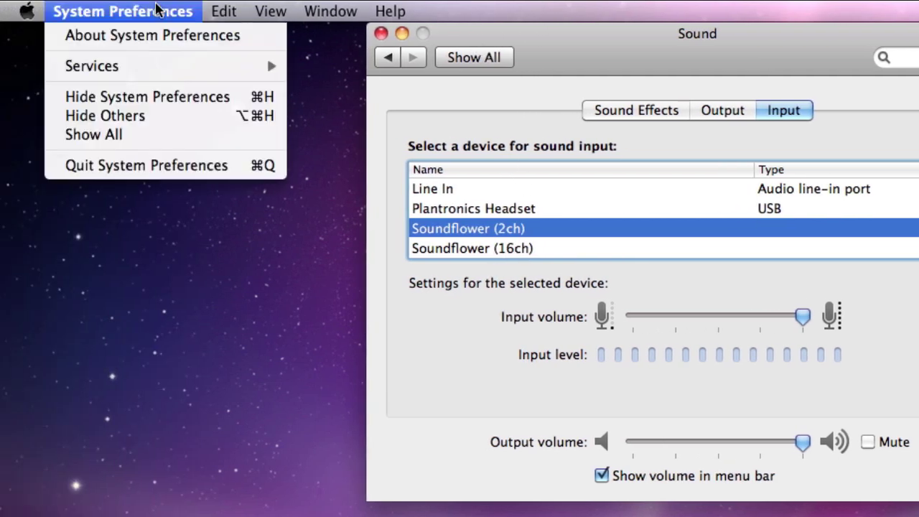
left_click(172, 165)
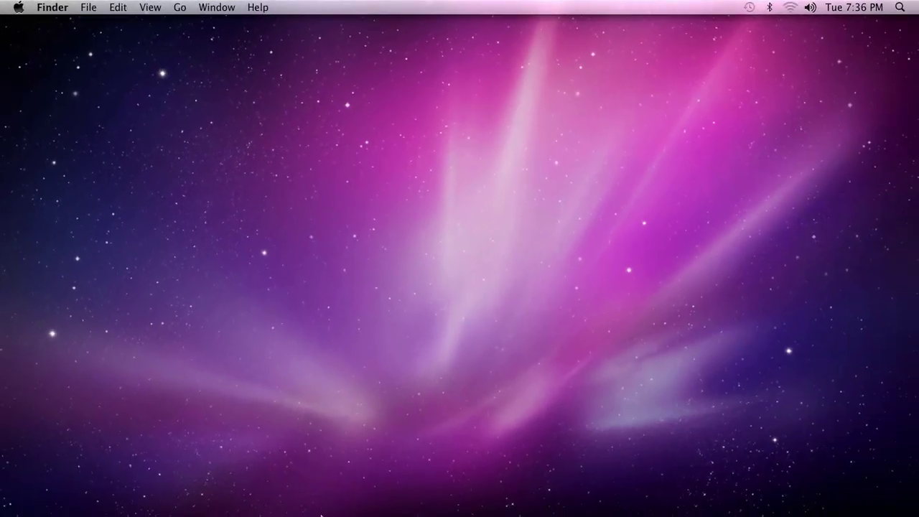
- Open Safari, search for whitehouse.gov, and open the President Obama's Rosh Hashanah Message video page
left_click(232, 495)
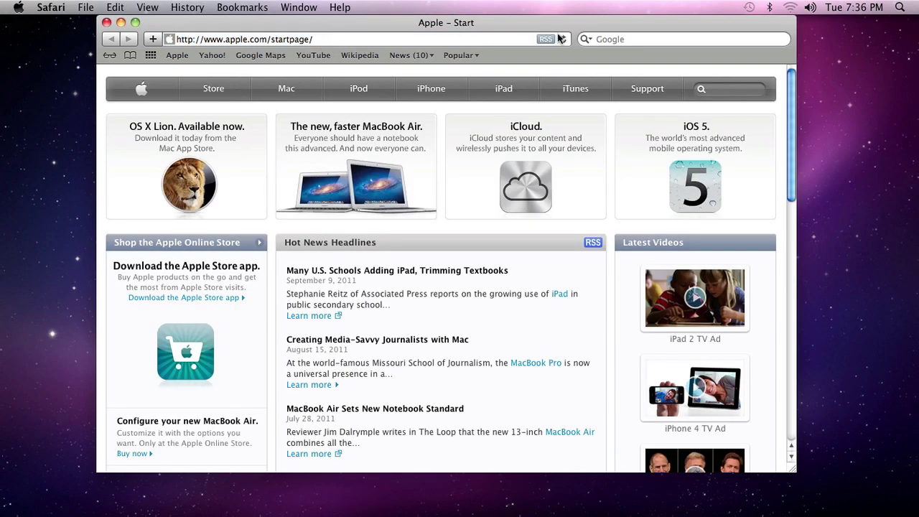
left_click(603, 40)
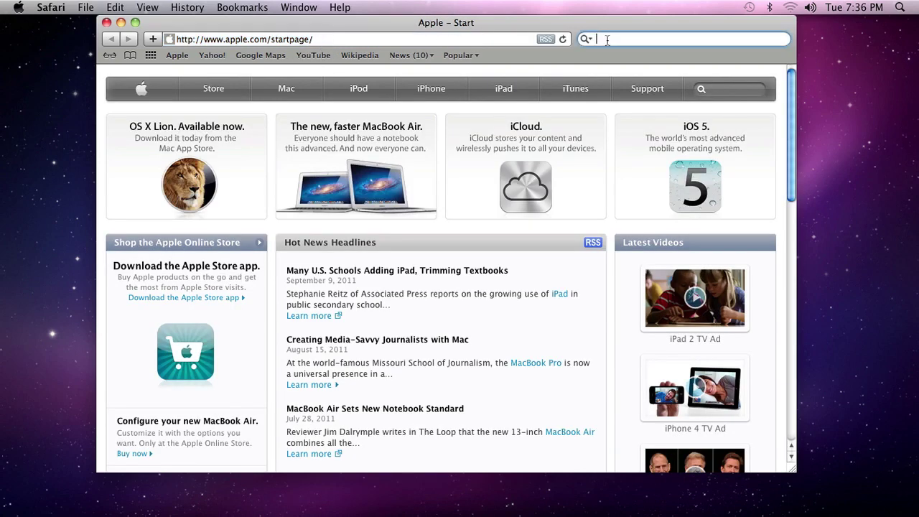
type("whitehouse.gov")
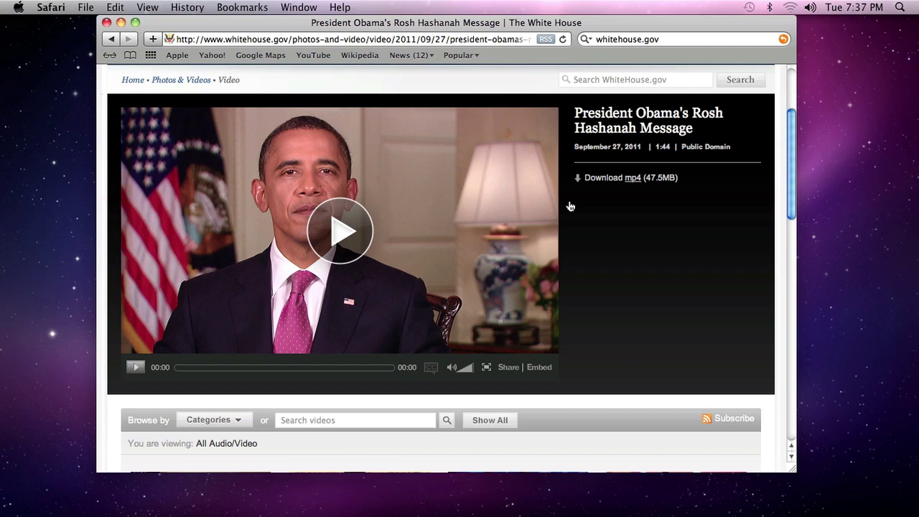
- Launch QuickTime Player from the Applications folder in Finder, and close the Finder window
left_click(816, 199)
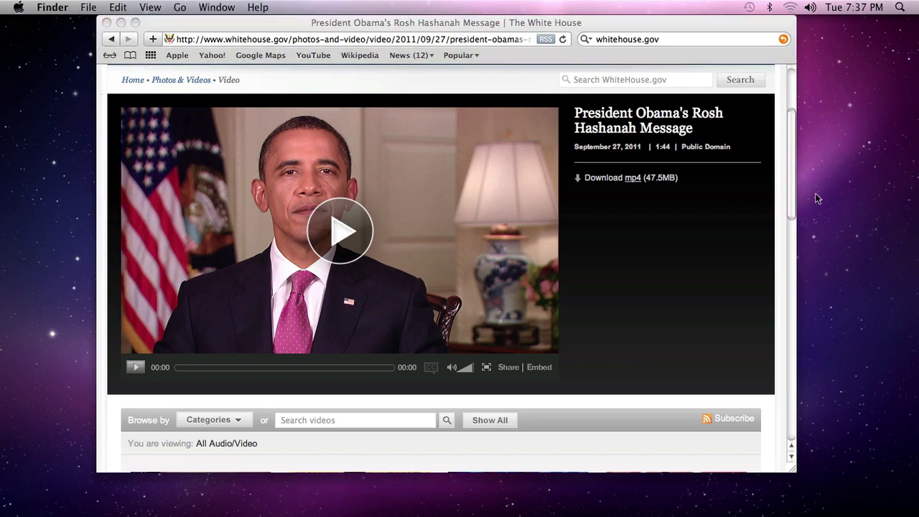
key("super+shift+a")
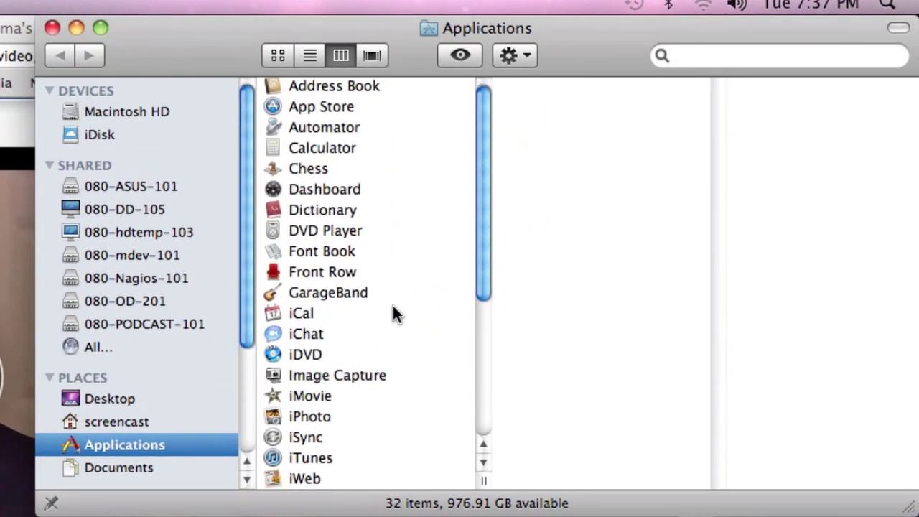
scroll(392, 306, "down", 6)
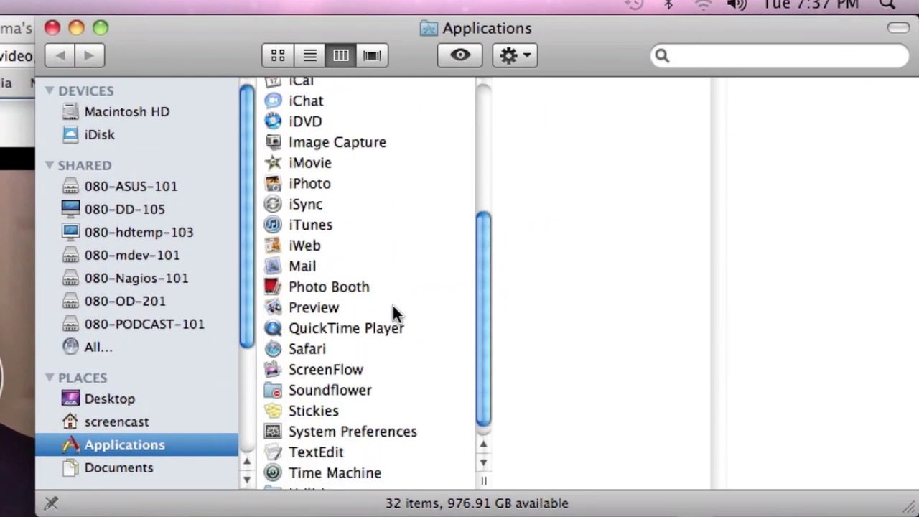
left_click(322, 329)
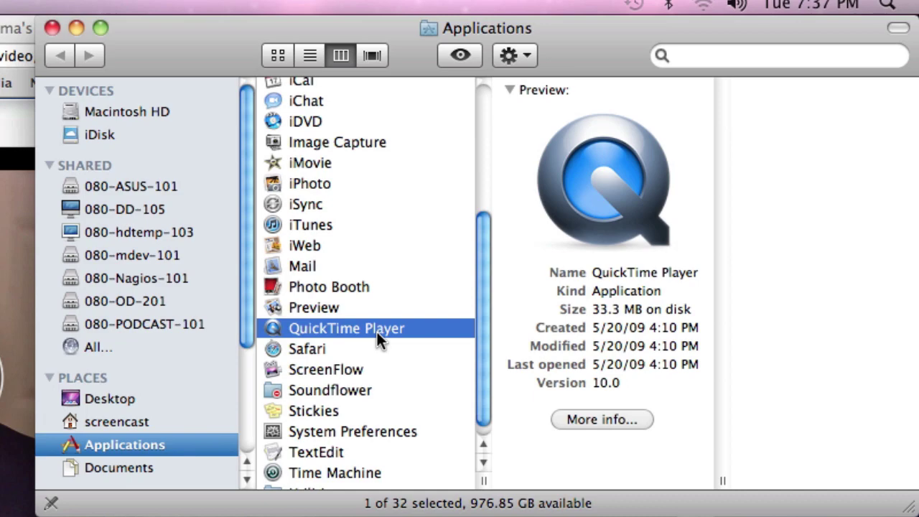
double_click(325, 327)
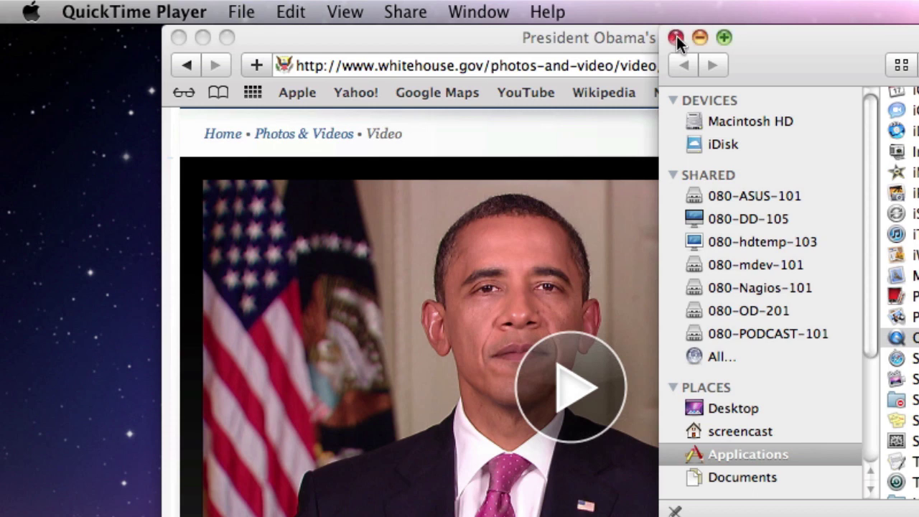
left_click(677, 37)
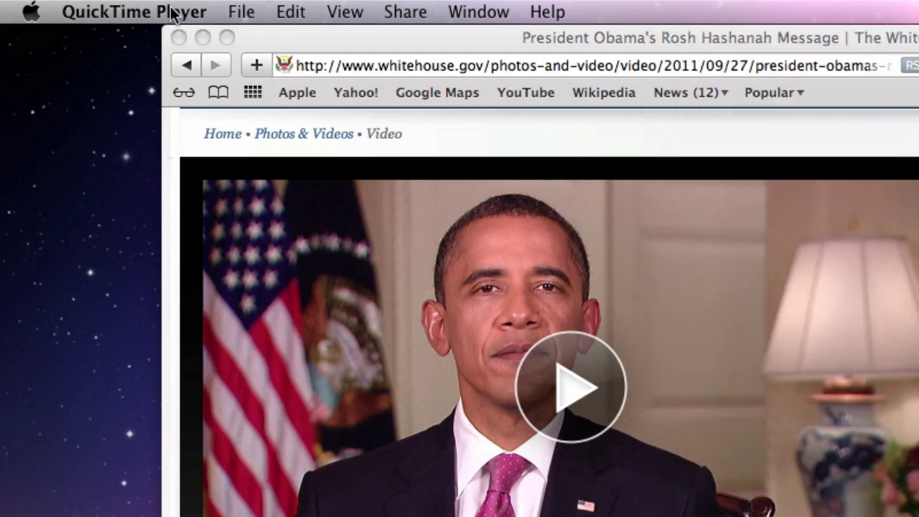
- Create a new screen recording in QuickTime Player and set its microphone source to Soundflower (2ch)
left_click(239, 13)
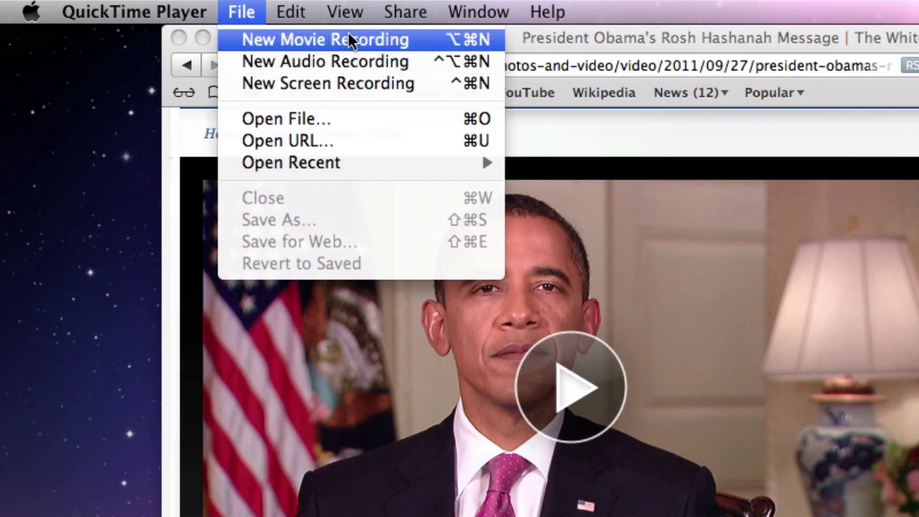
left_click(366, 84)
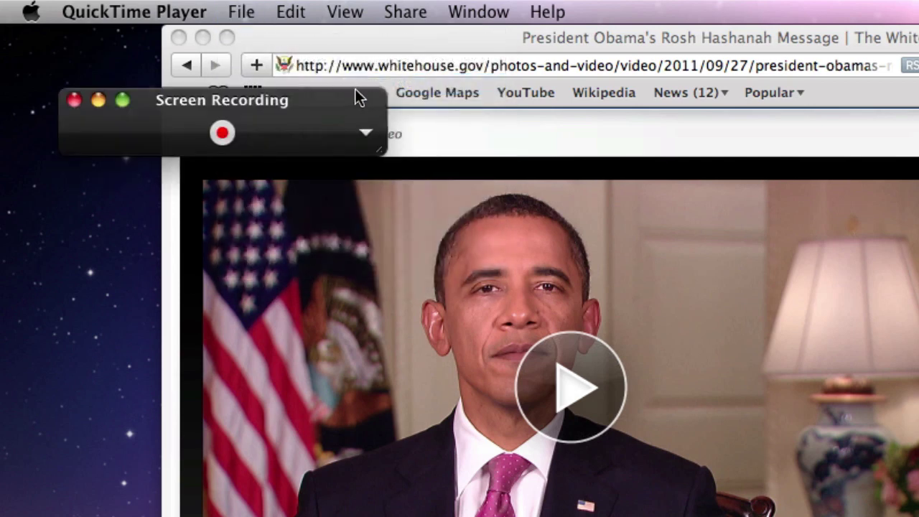
left_click_drag(341, 95, 399, 33)
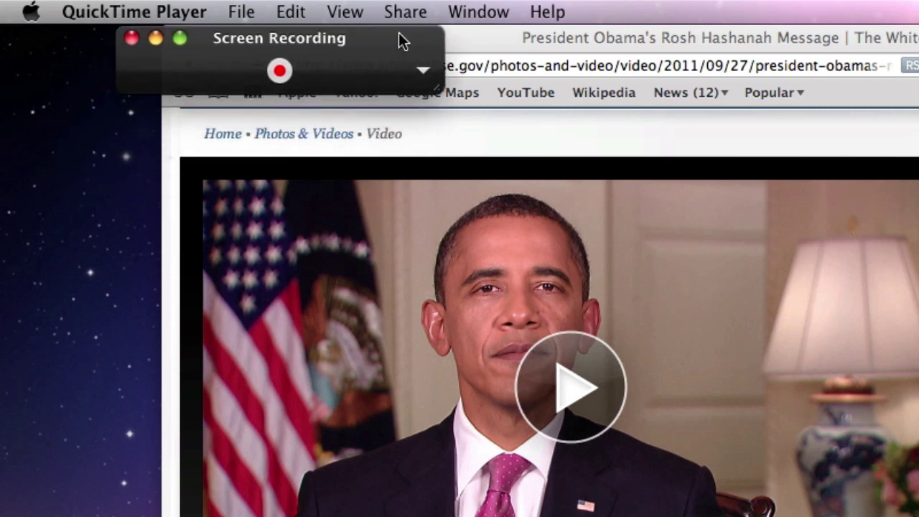
left_click(424, 69)
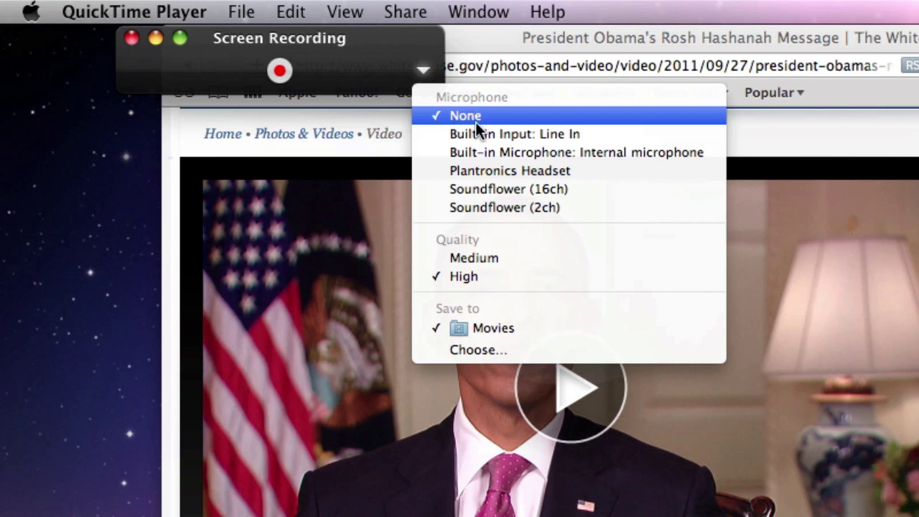
left_click(467, 207)
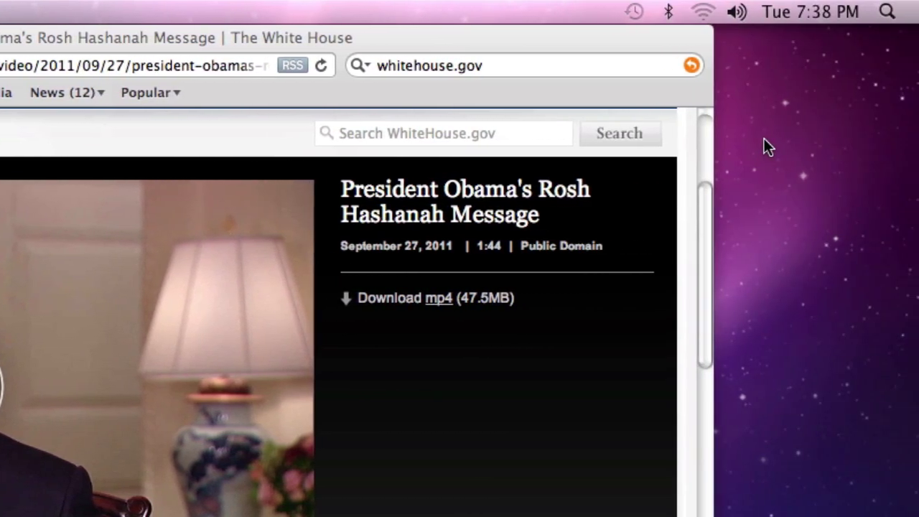
- Set the system volume to maximum and select Soundflower (2ch) as the sound output device
left_click(738, 14)
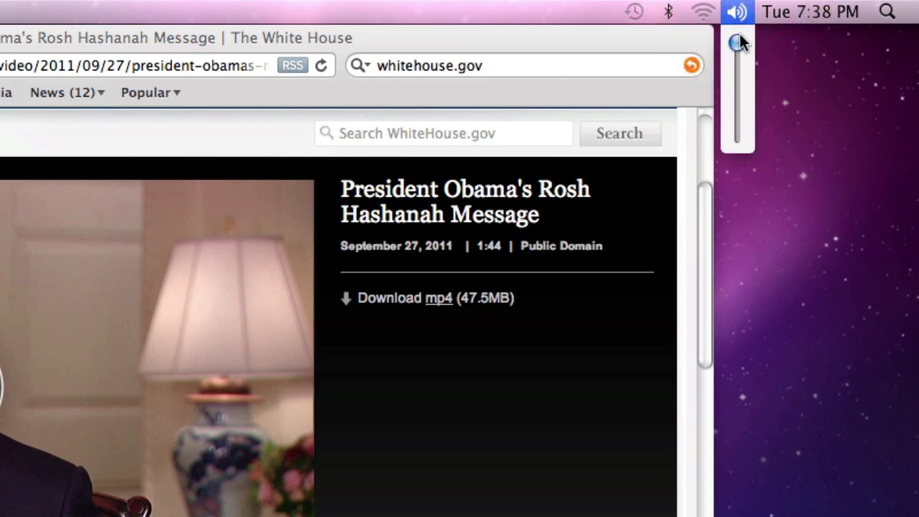
left_click(738, 43)
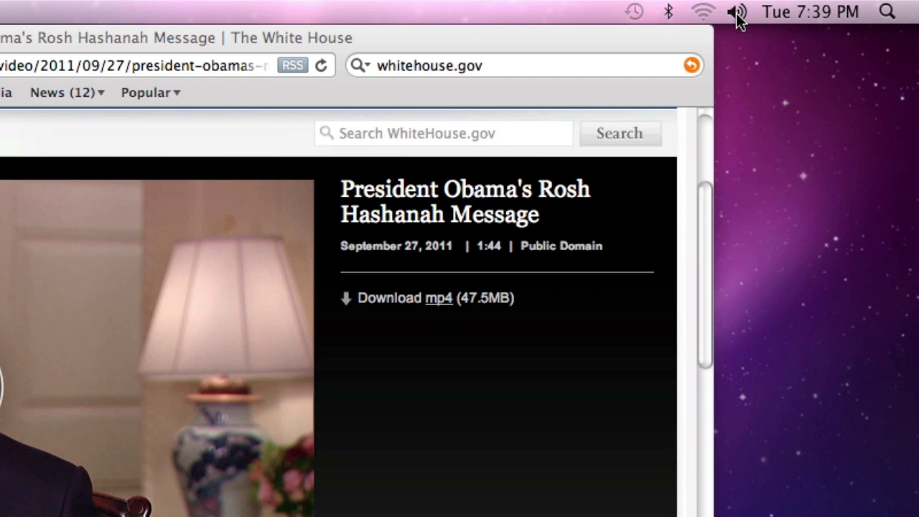
key("alt")
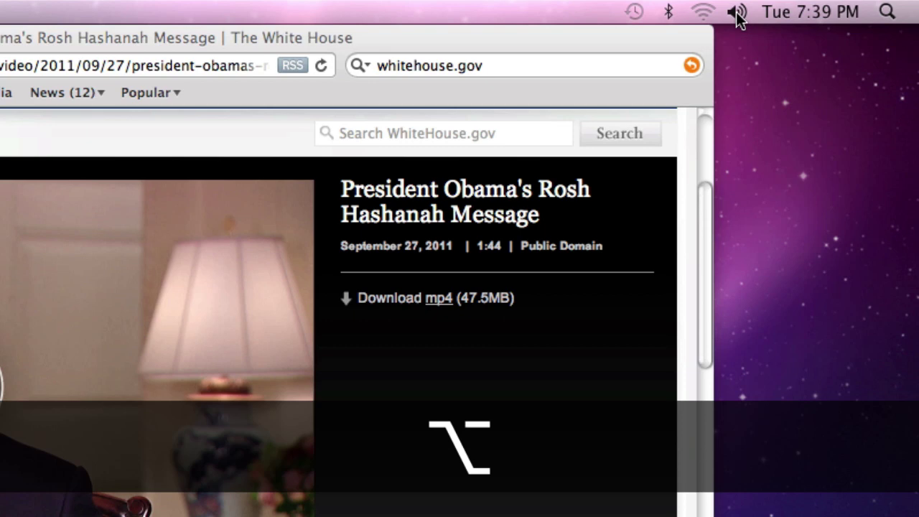
left_click(737, 13, "alt")
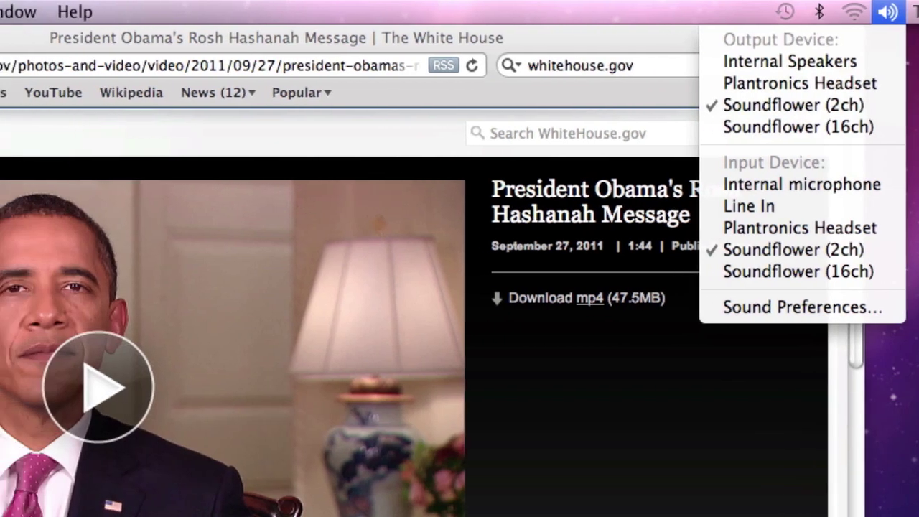
left_click(827, 110)
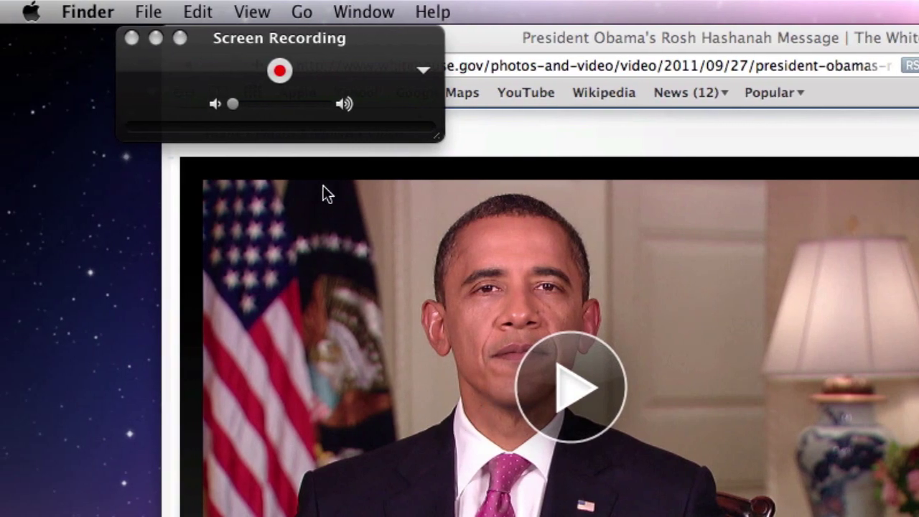
- Start the screen recording, play the White House video in Safari, and show it full screen
left_click(280, 69)
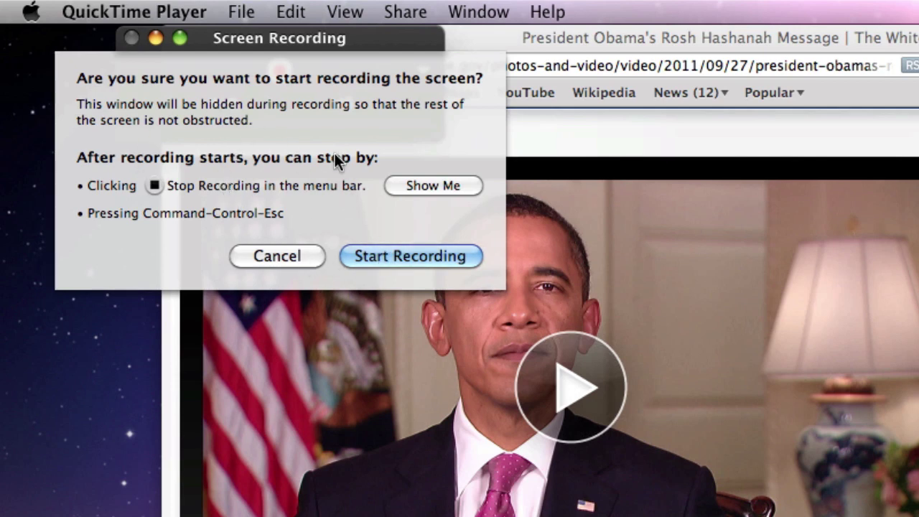
left_click(403, 256)
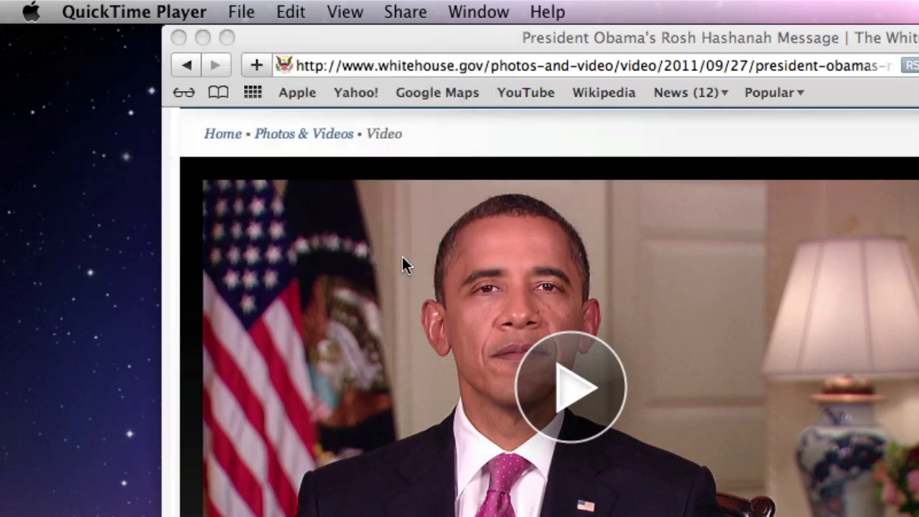
left_click(568, 391)
left_click(566, 395)
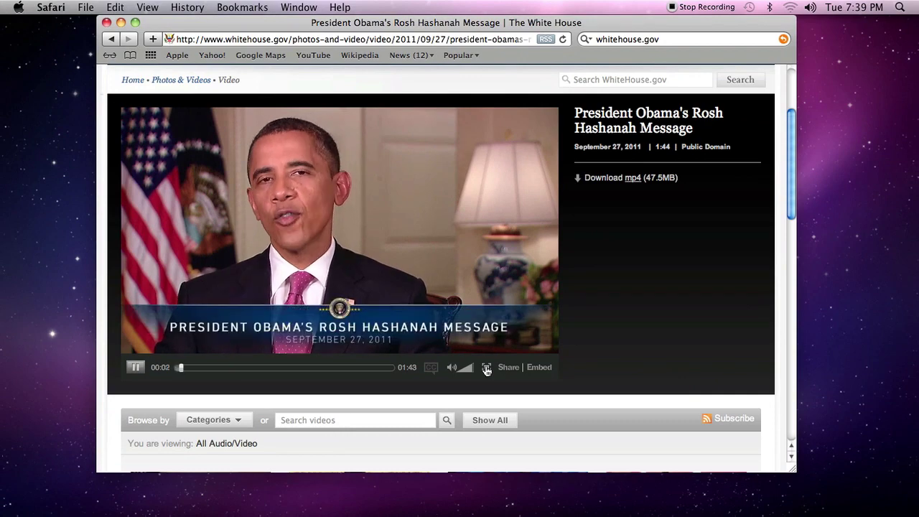
left_click(487, 369)
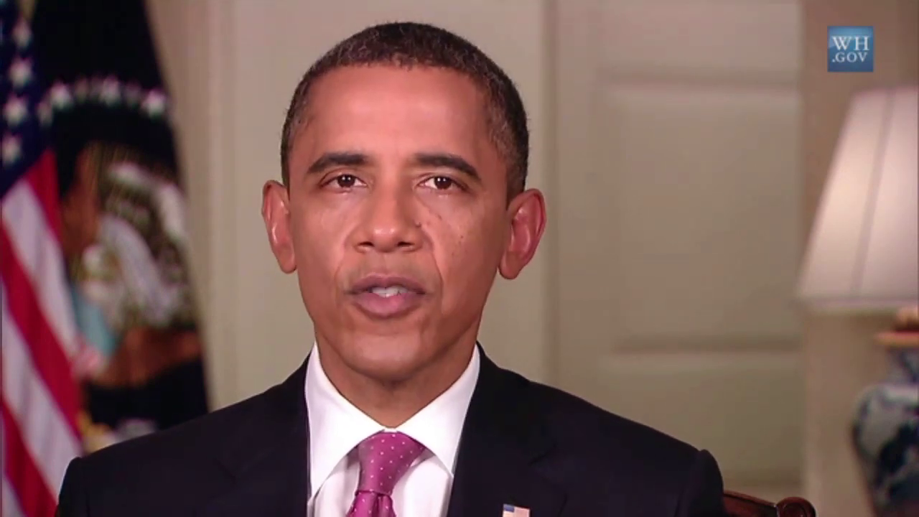
- Pause the White House video, exit full screen, and stop the screen recording
left_click(14, 504)
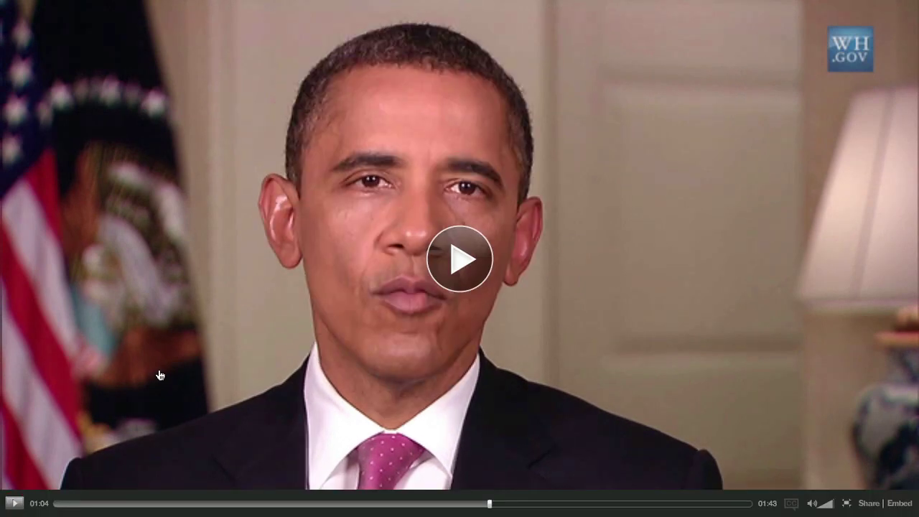
key("Escape")
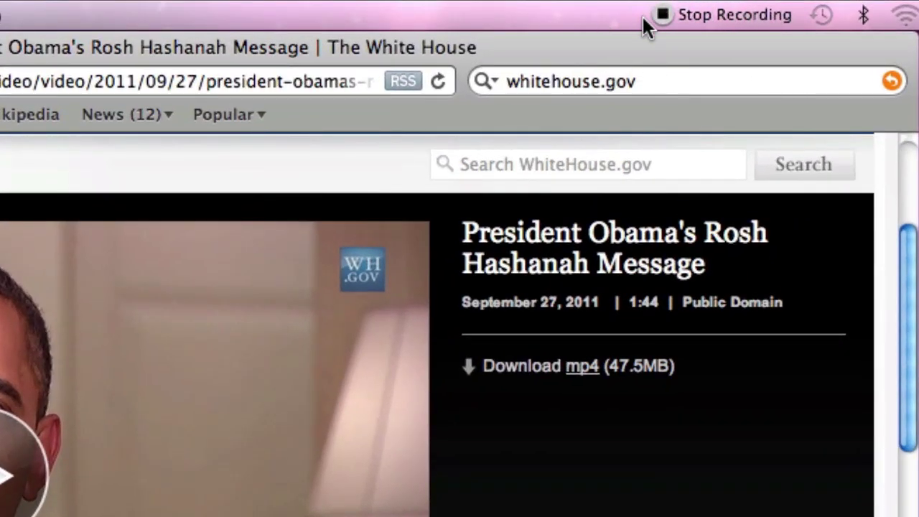
left_click(728, 13)
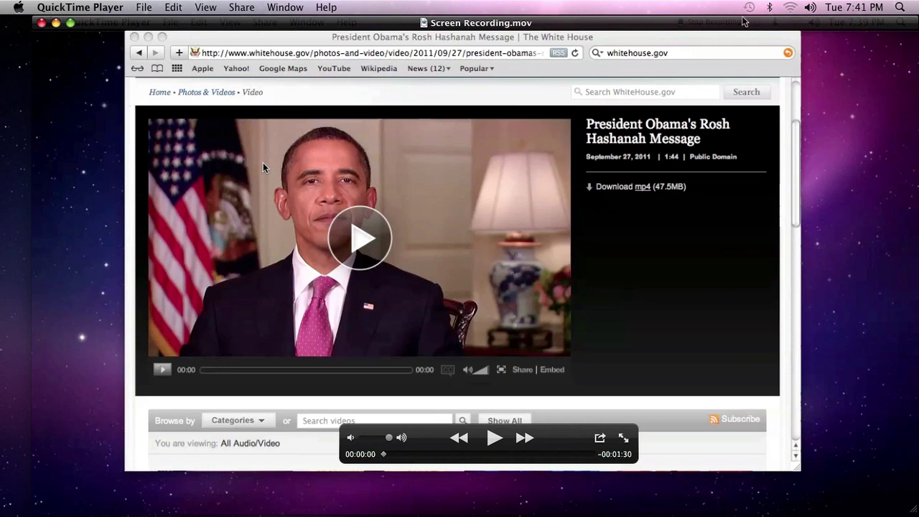
- Shift the Screen Recording.mov window aside and switch the sound output device to Internal Speakers
left_click_drag(742, 21, 728, 25)
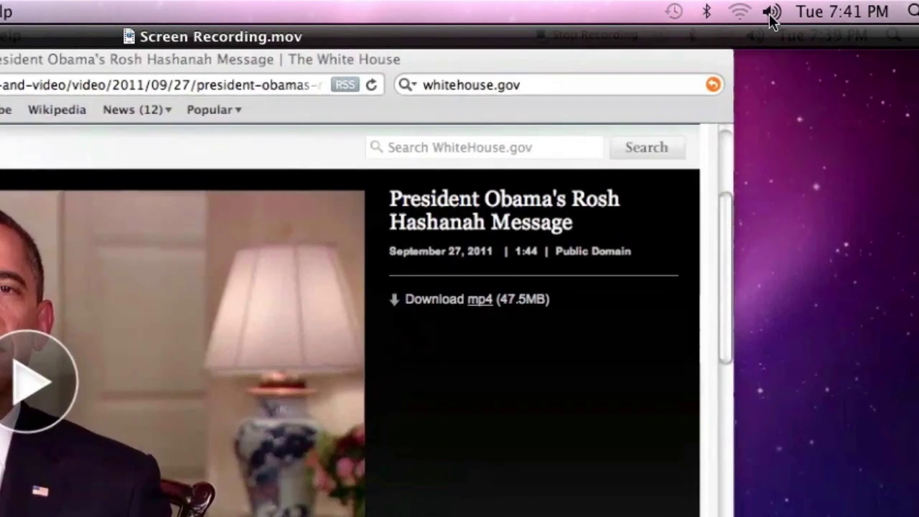
key("alt")
left_click(772, 16, "alt")
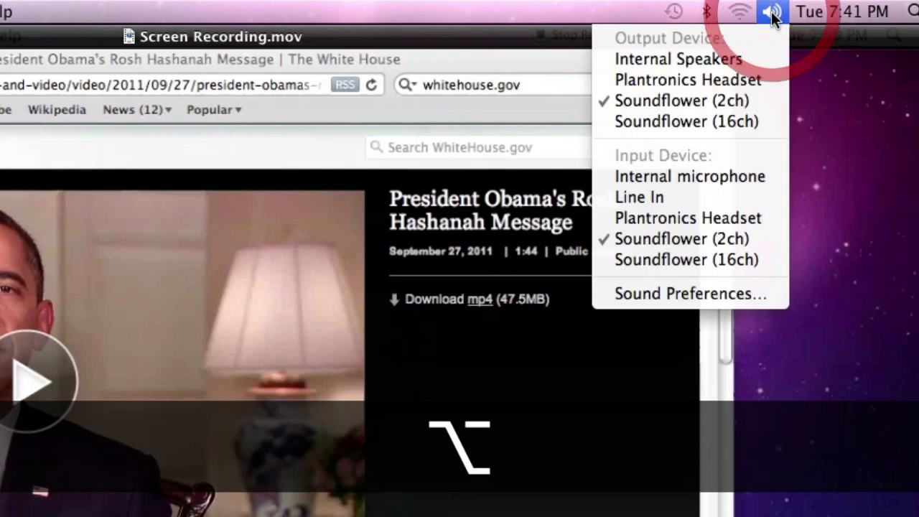
left_click(727, 62)
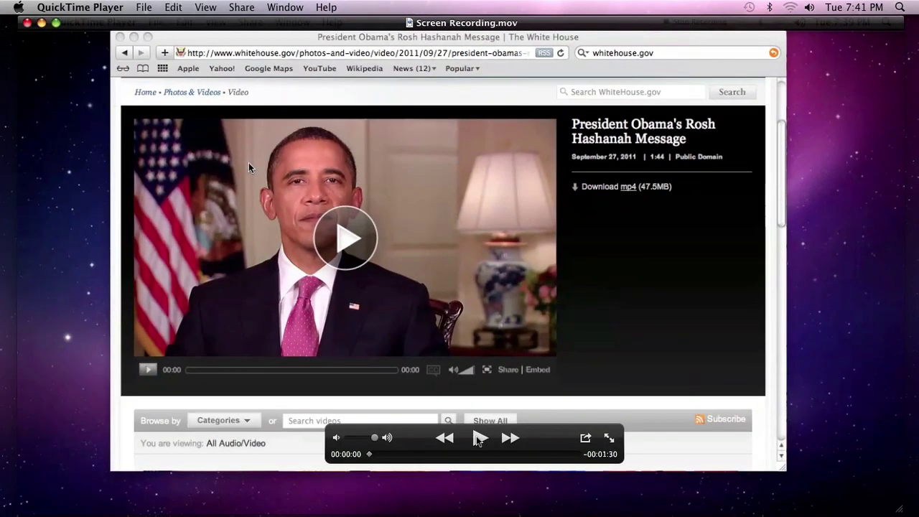
- Play Screen Recording.mov, skip ahead through it to check the captured picture and sound, and pause playback
left_click(480, 439)
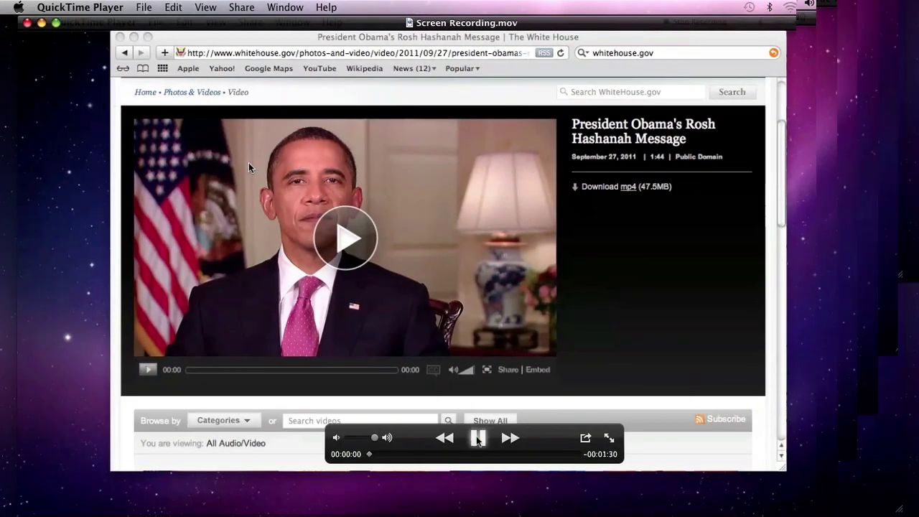
left_click(386, 455)
left_click(416, 455)
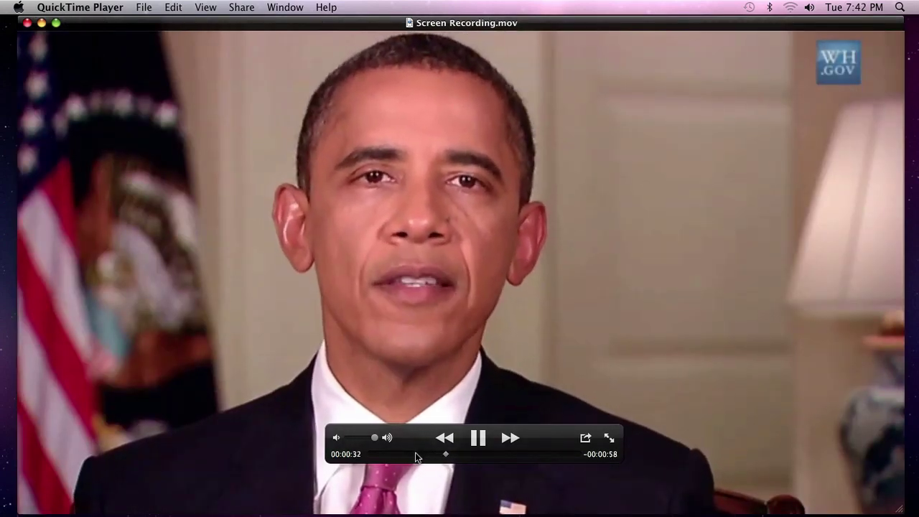
left_click(479, 439)
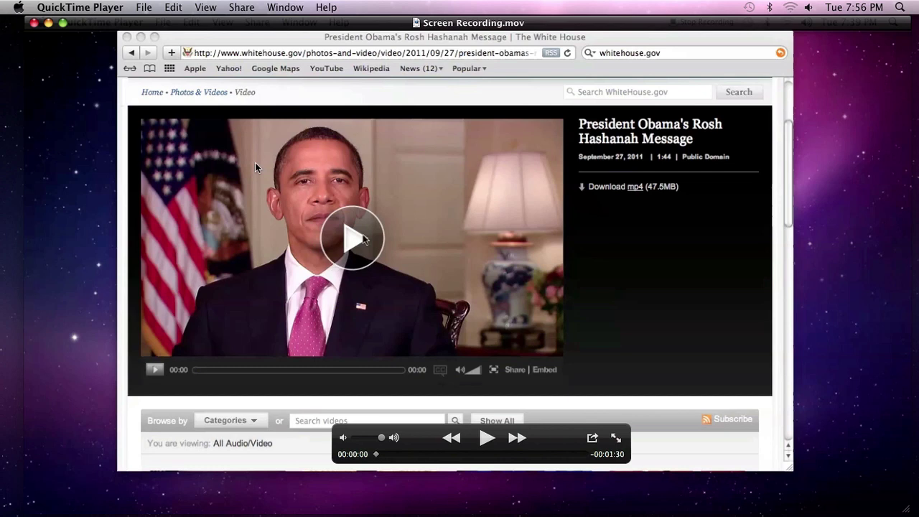
- Play the recording from its beginning, skip ahead to the video's title banner, and pause at 16 seconds
left_click(486, 439)
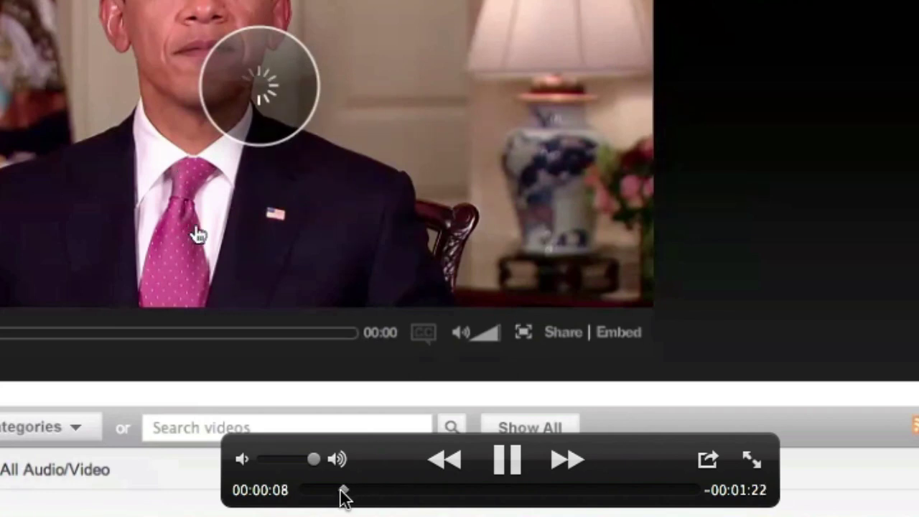
left_click_drag(343, 496, 361, 496)
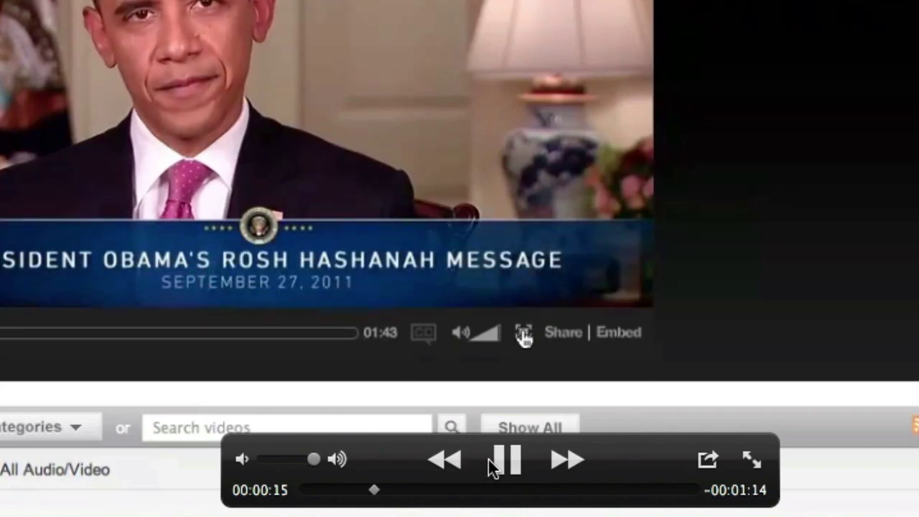
left_click(494, 461)
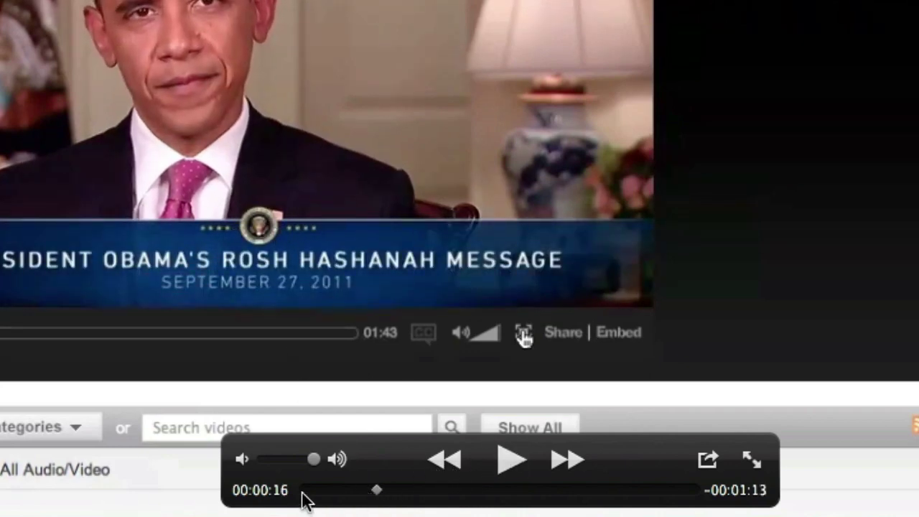
- Trim the opening portion off Screen Recording.mov so the movie starts while the web video is loading, keeping the rest to the end
left_click_drag(376, 491, 357, 492)
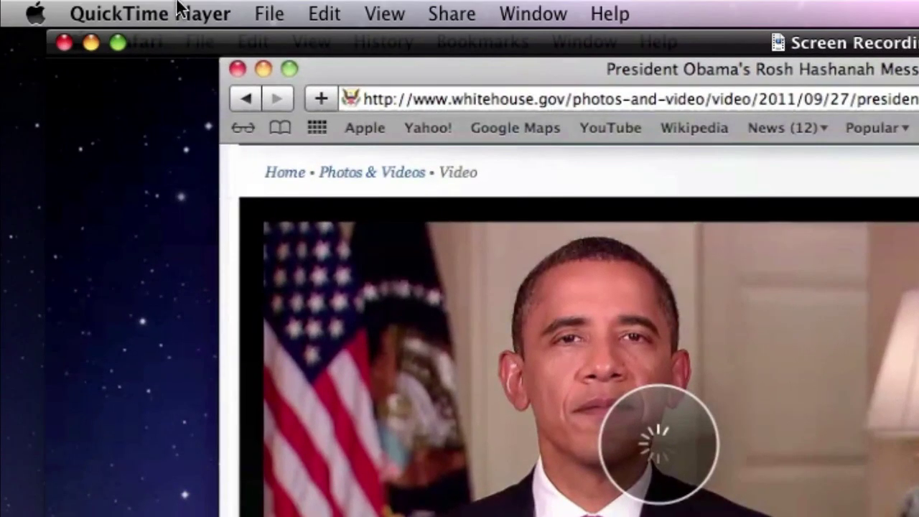
left_click(318, 19)
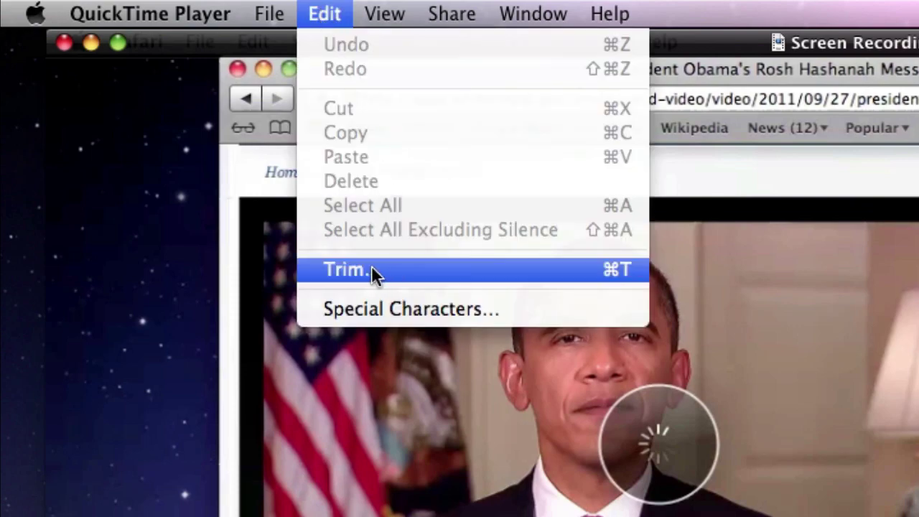
left_click(349, 270)
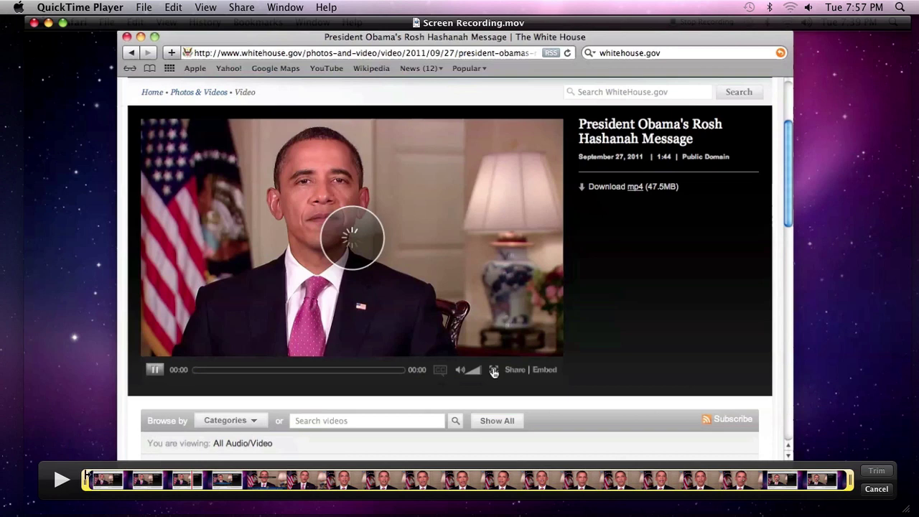
left_click_drag(86, 480, 185, 476)
left_click(878, 472)
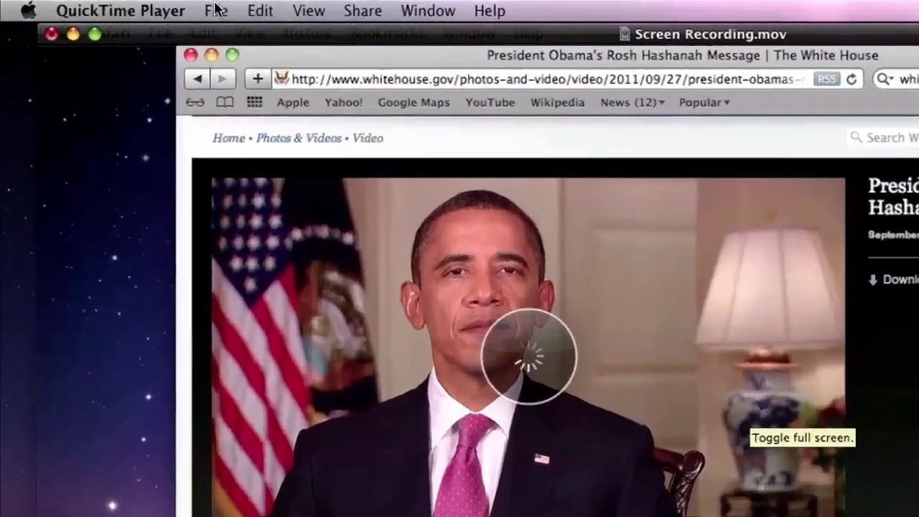
- Close the trimmed recording and save it as Speech in the Movies folder, using the Movie format
left_click(144, 7)
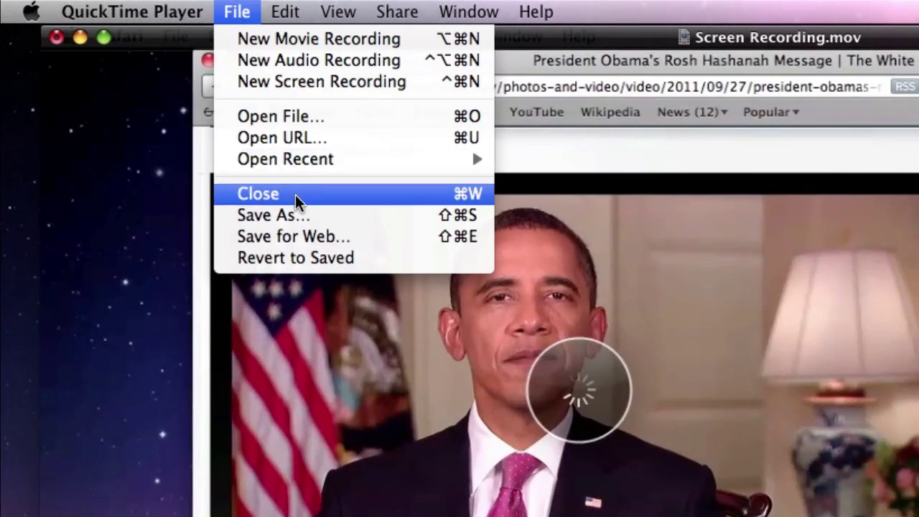
left_click(238, 8)
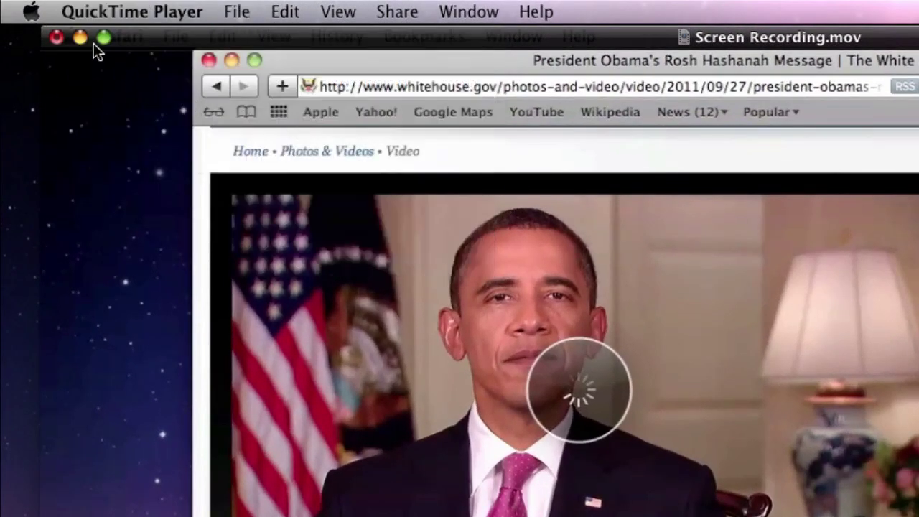
left_click(57, 36)
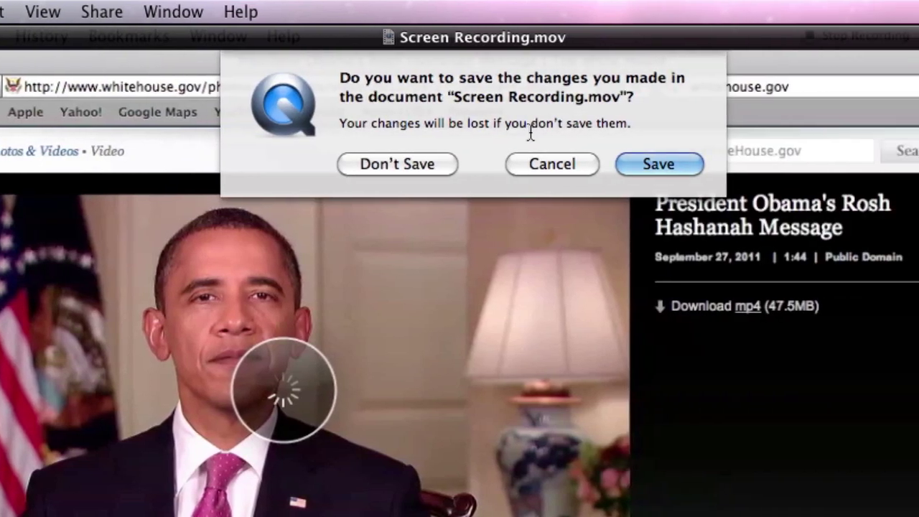
left_click(678, 161)
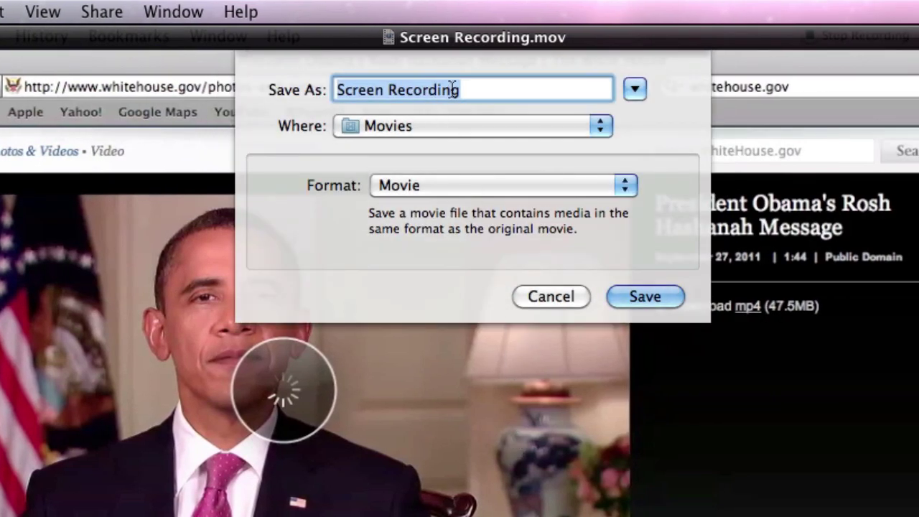
type("S")
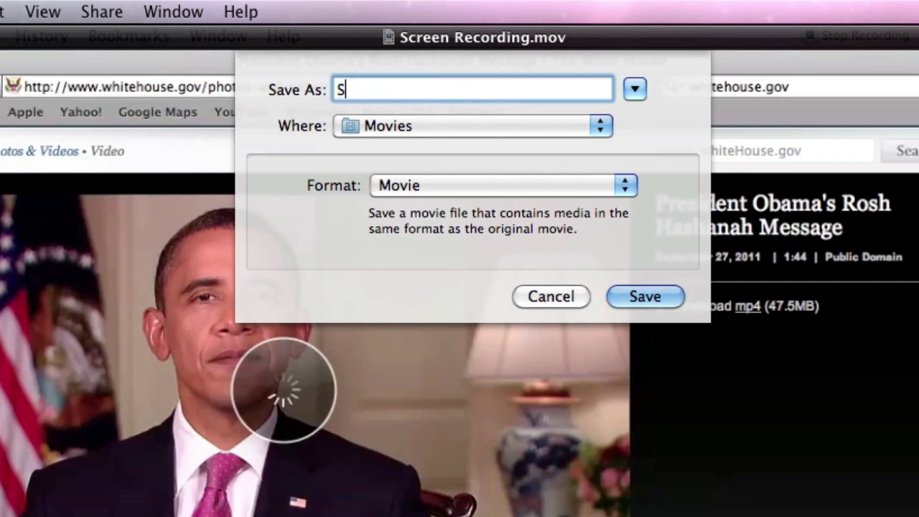
type("peech")
left_click(634, 291)
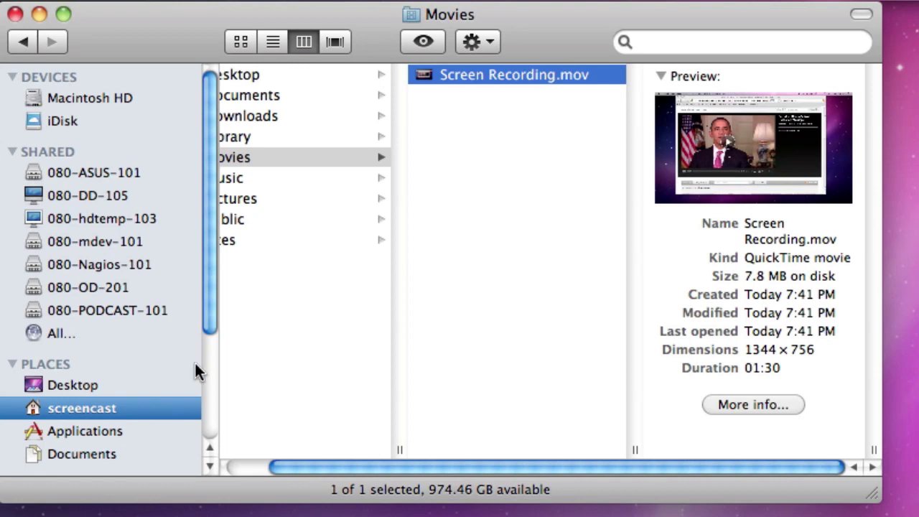
- Launch iDVD from the Applications folder
scroll(194, 362, "down", 1)
left_click(69, 426)
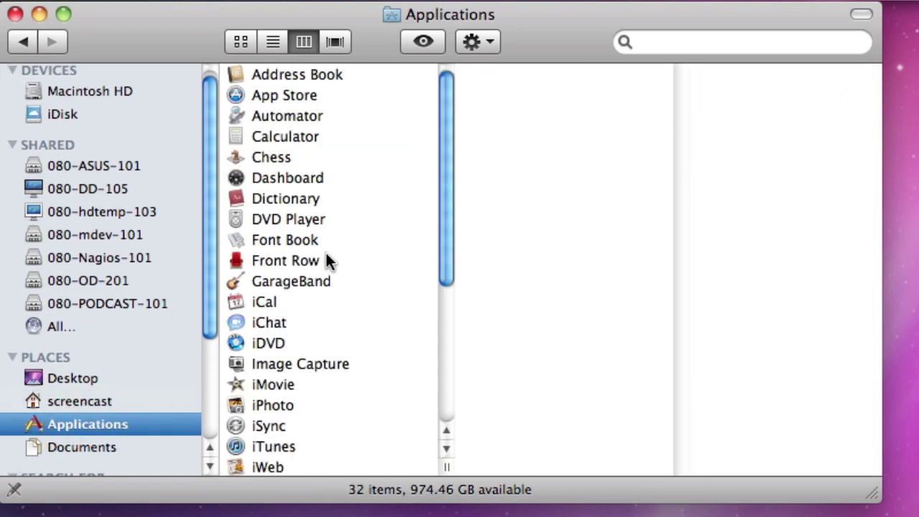
left_click(263, 345)
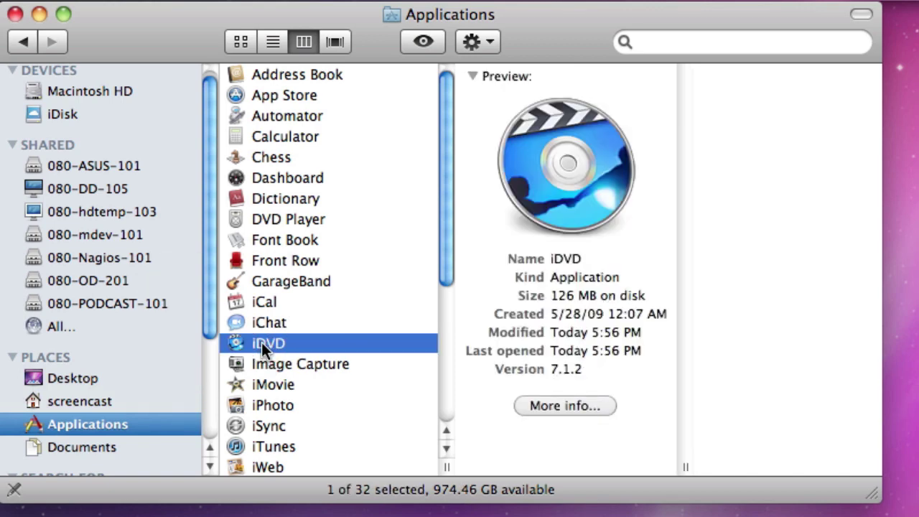
double_click(261, 342)
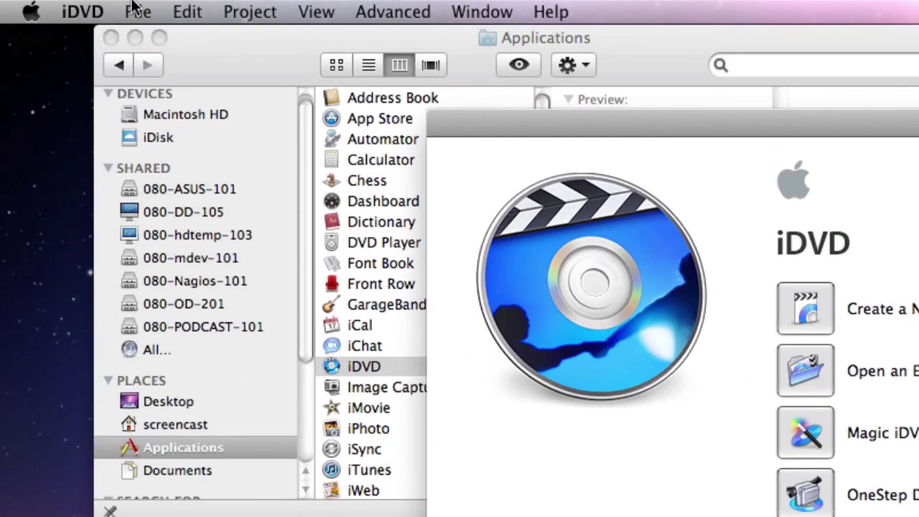
- Start a OneStep DVD from Movie and import Screen Recording.mov from the home folder's Movies folder
left_click(133, 8)
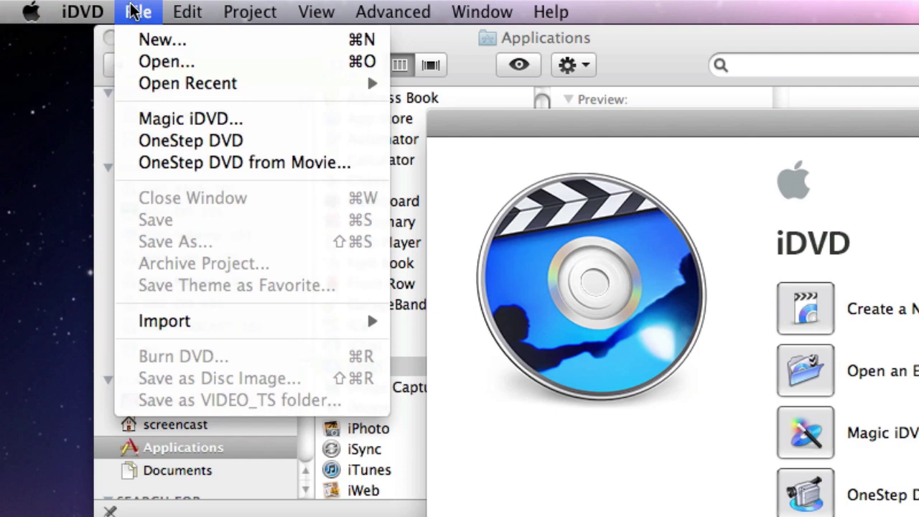
left_click(222, 166)
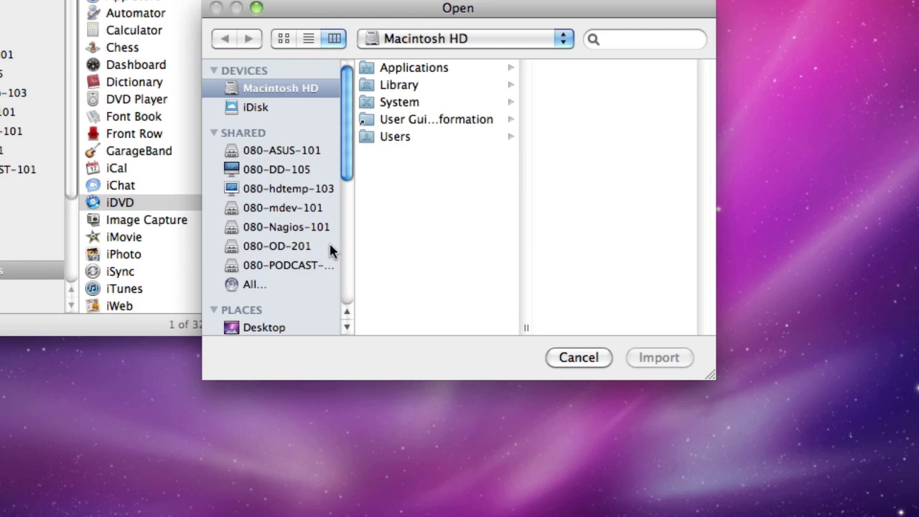
scroll(297, 298, "down", 5)
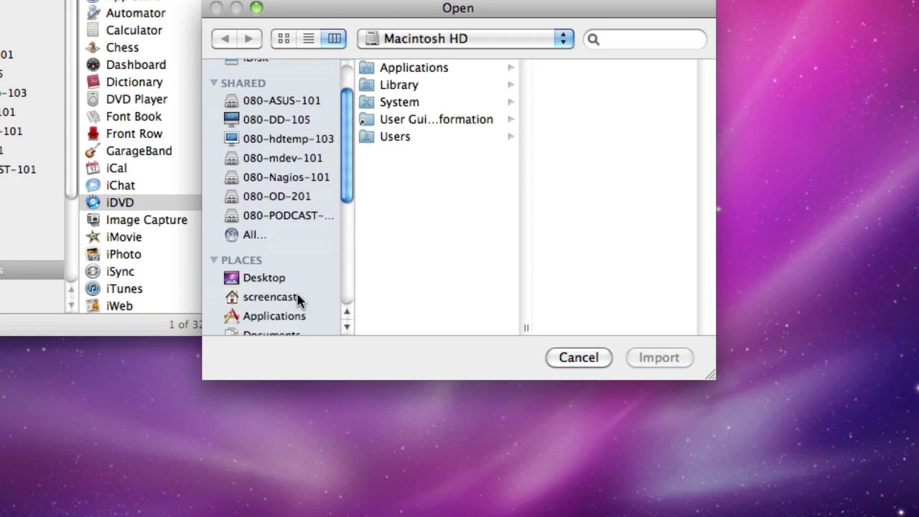
scroll(298, 302, "down", 3)
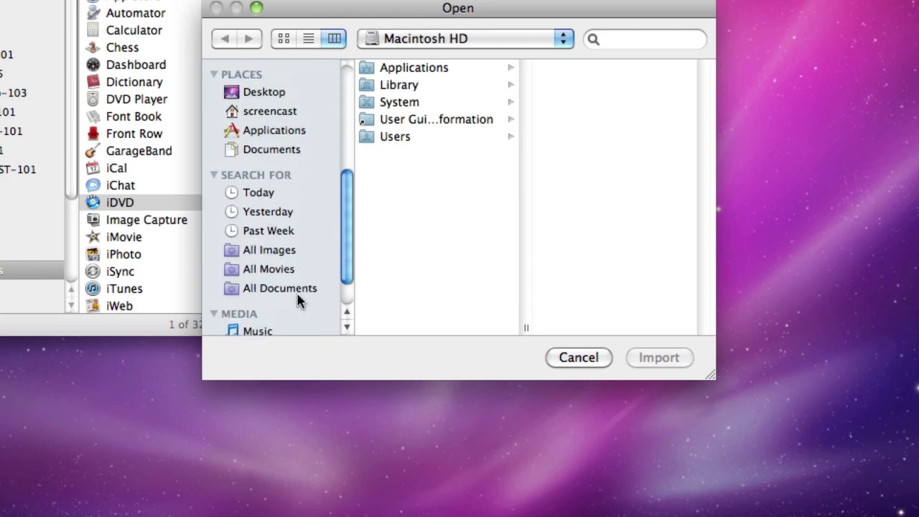
left_click(269, 113)
left_click(394, 137)
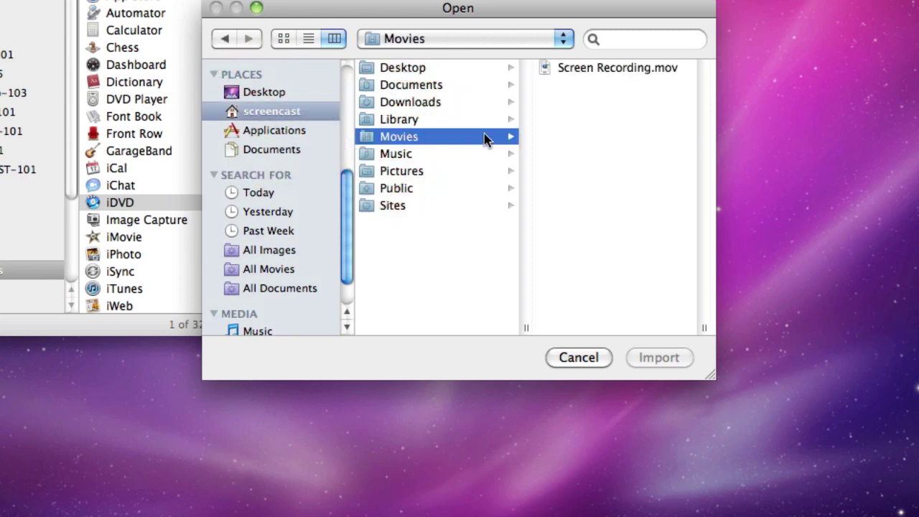
left_click(584, 68)
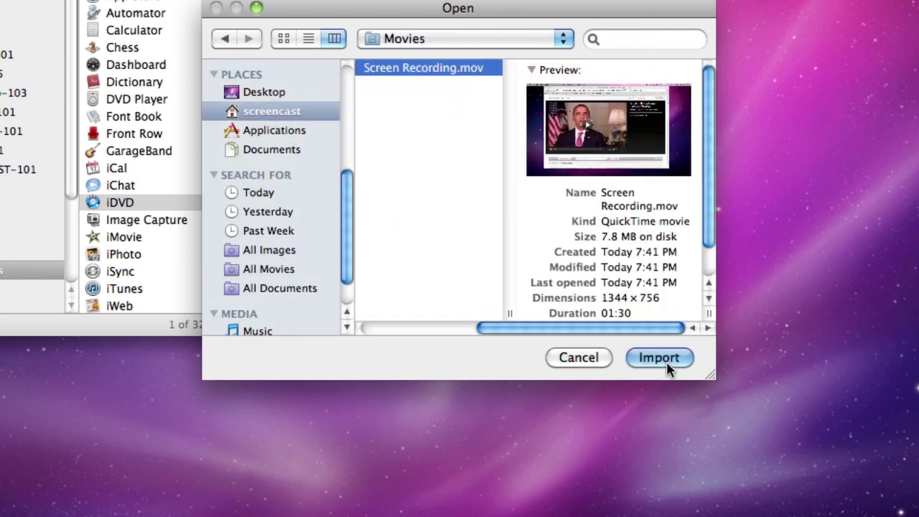
left_click(667, 367)
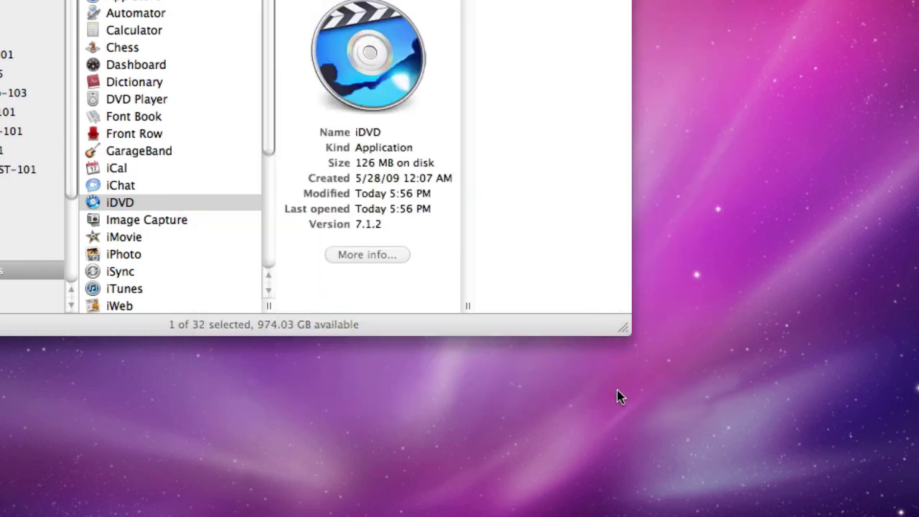